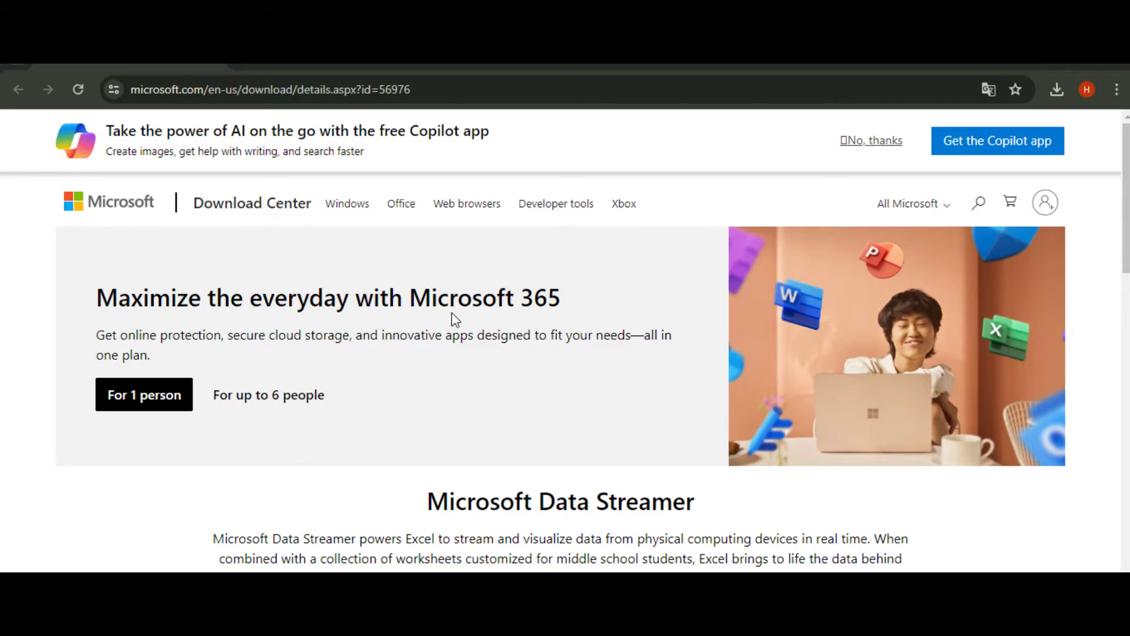
Download the Microsoft Data Streamer zip from the Download Center page
{"action": "scroll", "coordinate": [457, 367], "scroll_direction": "down", "scroll_amount": 7}
{"action": "left_click", "coordinate": [546, 303]}
{"action": "left_click", "coordinate": [674, 301]}
{"action": "left_click", "coordinate": [673, 302]}
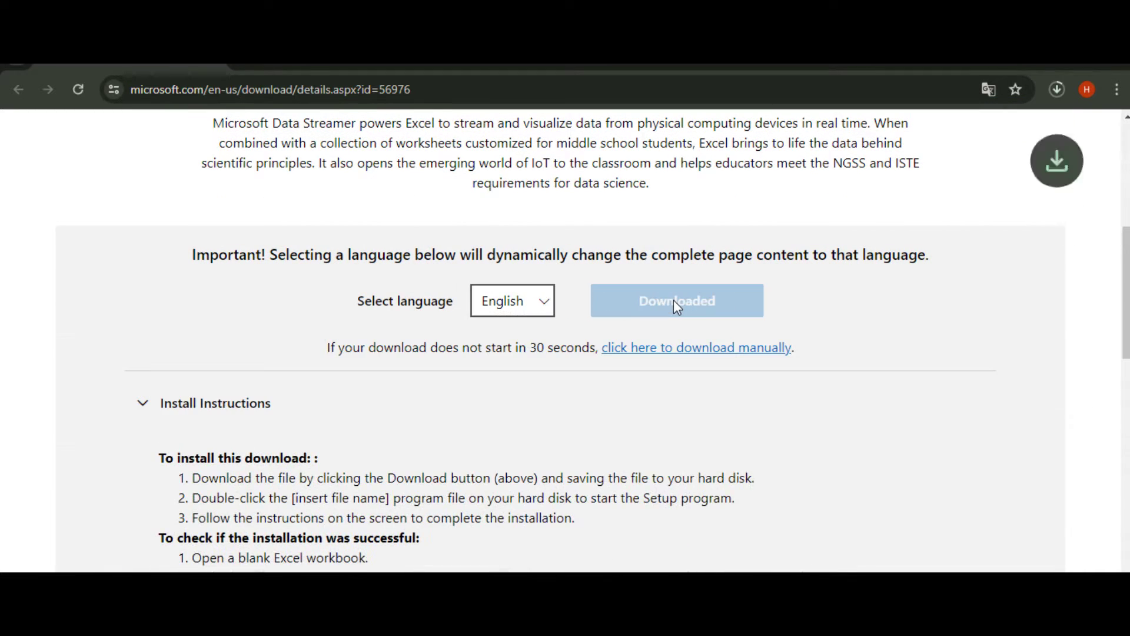
Show the downloaded Data Streamer_4_0_0_0.zip in its exceladdin folder from Chrome's downloads list
{"action": "left_click", "coordinate": [1058, 88]}
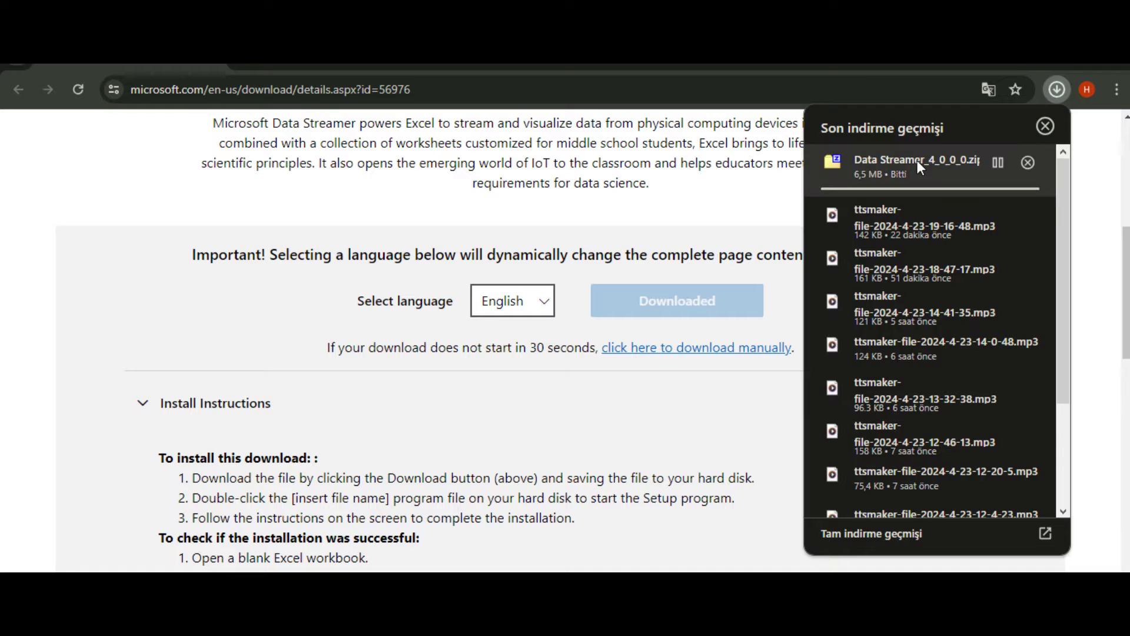
{"action": "left_click", "coordinate": [949, 157]}
{"action": "left_click", "coordinate": [553, 405]}
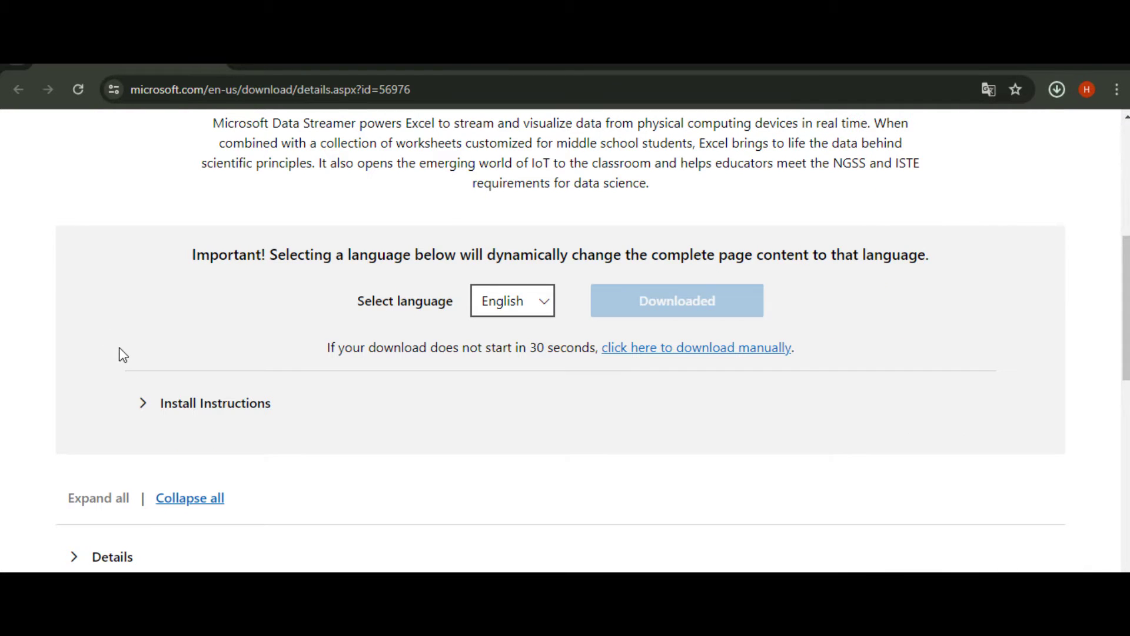
{"action": "left_click", "coordinate": [1012, 130]}
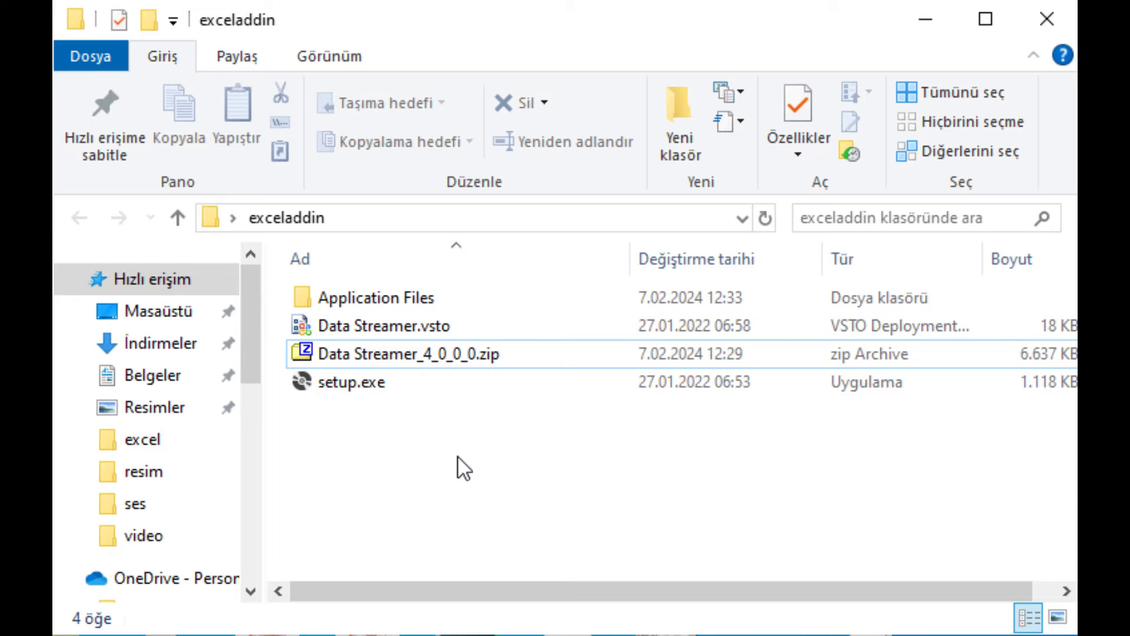
Inspect the Data Streamer zip's contents in 7-Zip, then run setup.exe to install Data Streamer
{"action": "right_click", "coordinate": [396, 347]}
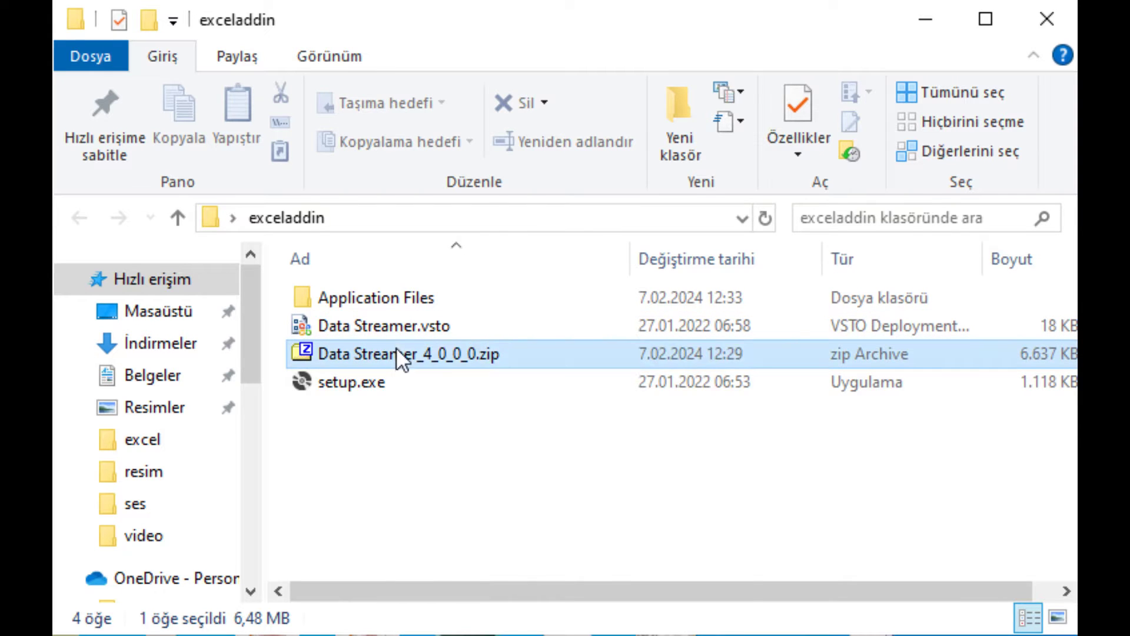
{"action": "left_click", "coordinate": [464, 379]}
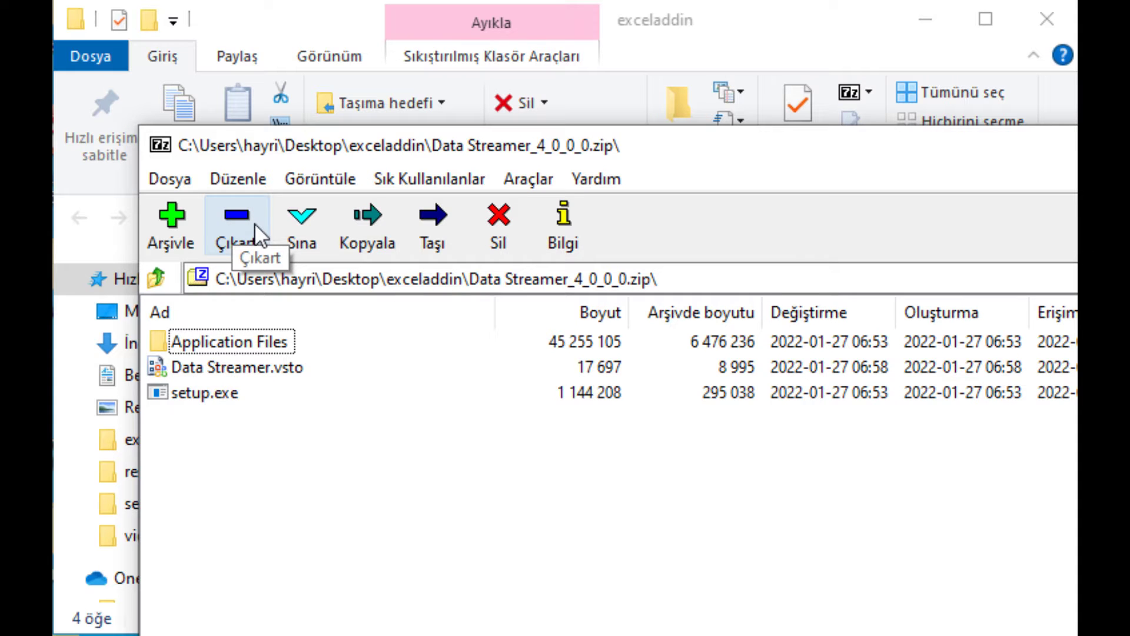
{"action": "key", "text": "alt+F4"}
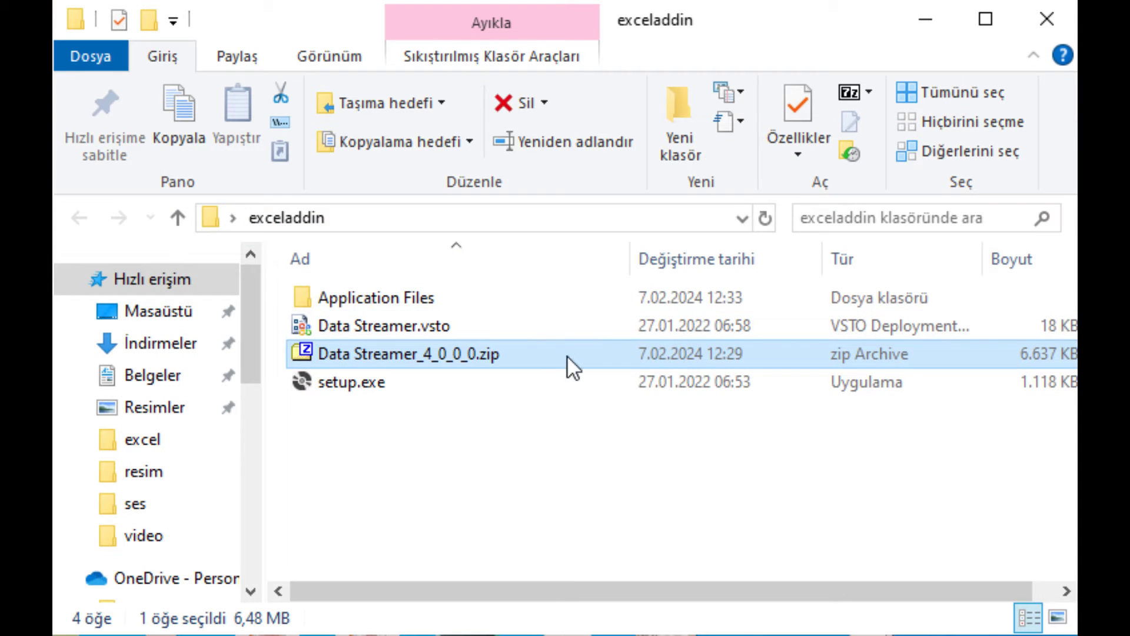
{"action": "double_click", "coordinate": [356, 384]}
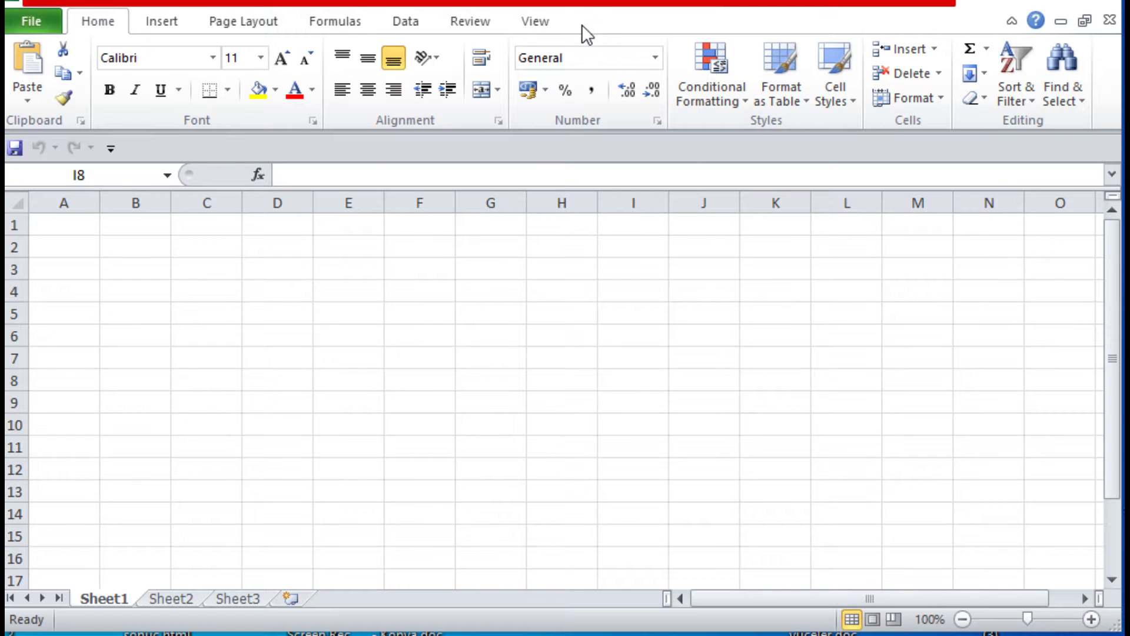
Enable ExcelDataStreamerAddIn in the COM Add-ins list under Excel Options > Add-Ins
{"action": "left_click", "coordinate": [28, 16]}
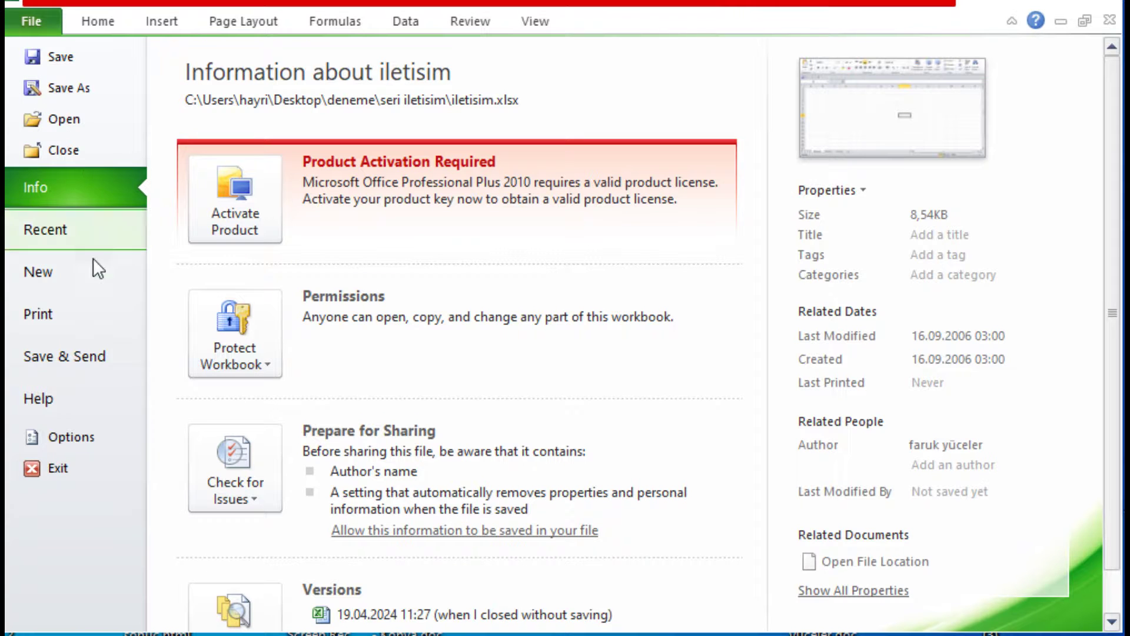
{"action": "left_click", "coordinate": [87, 438]}
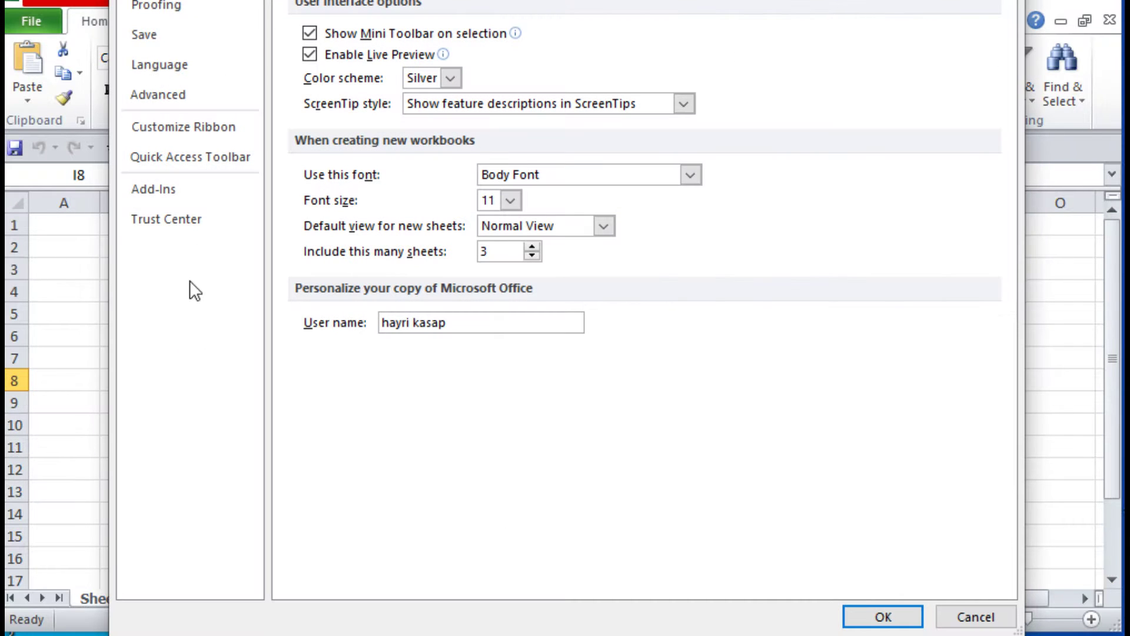
{"action": "left_click", "coordinate": [166, 188]}
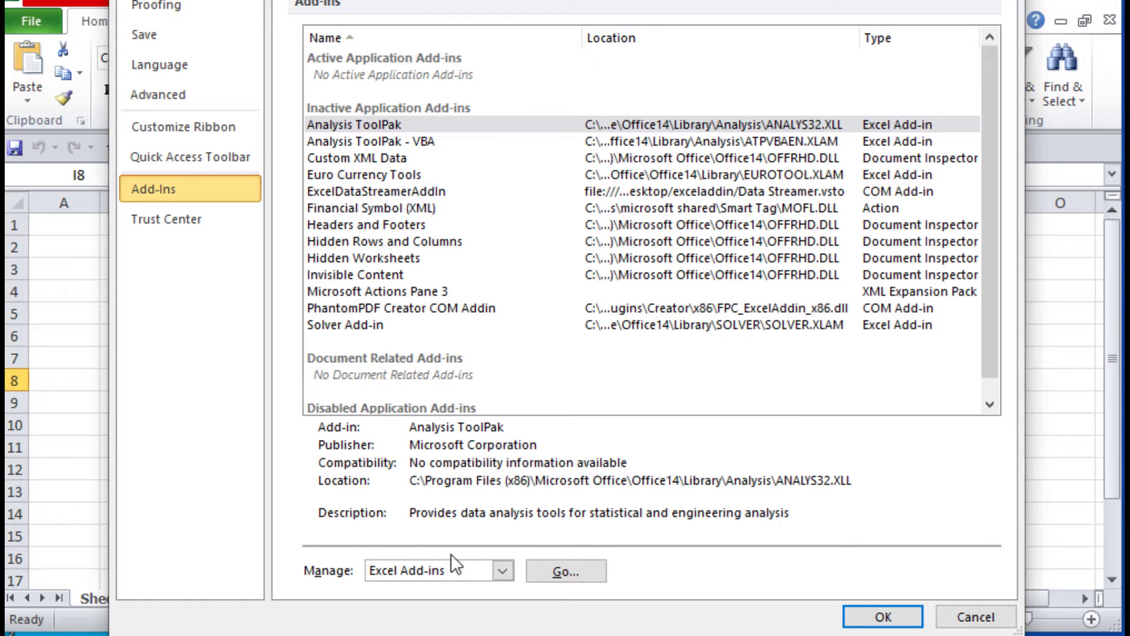
{"action": "left_click", "coordinate": [502, 571]}
{"action": "left_click", "coordinate": [466, 608]}
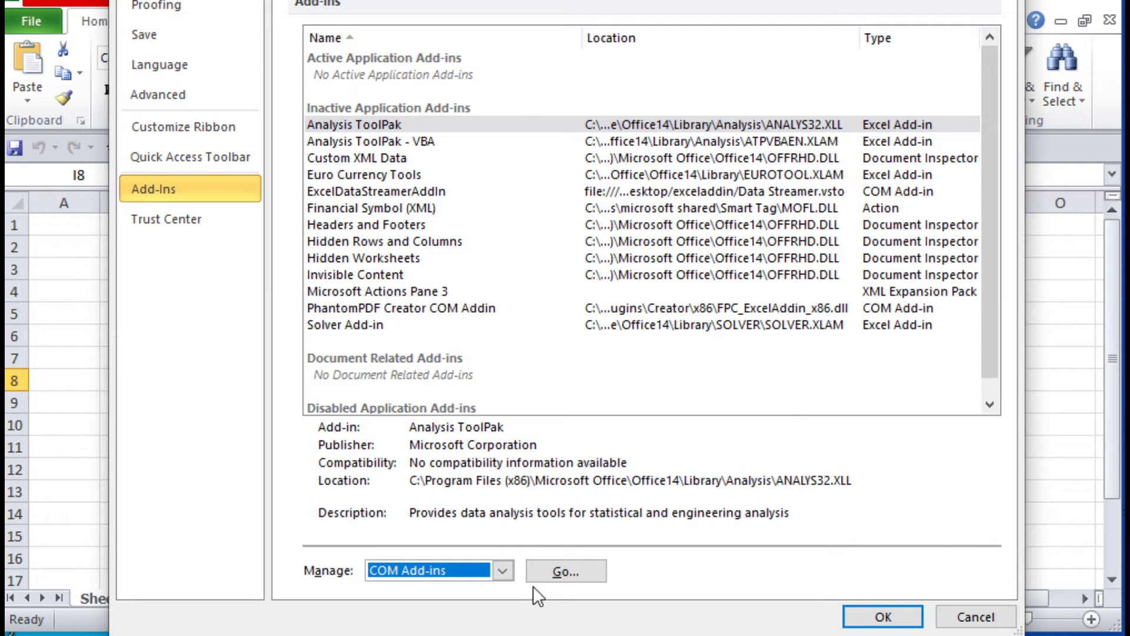
{"action": "left_click", "coordinate": [556, 574]}
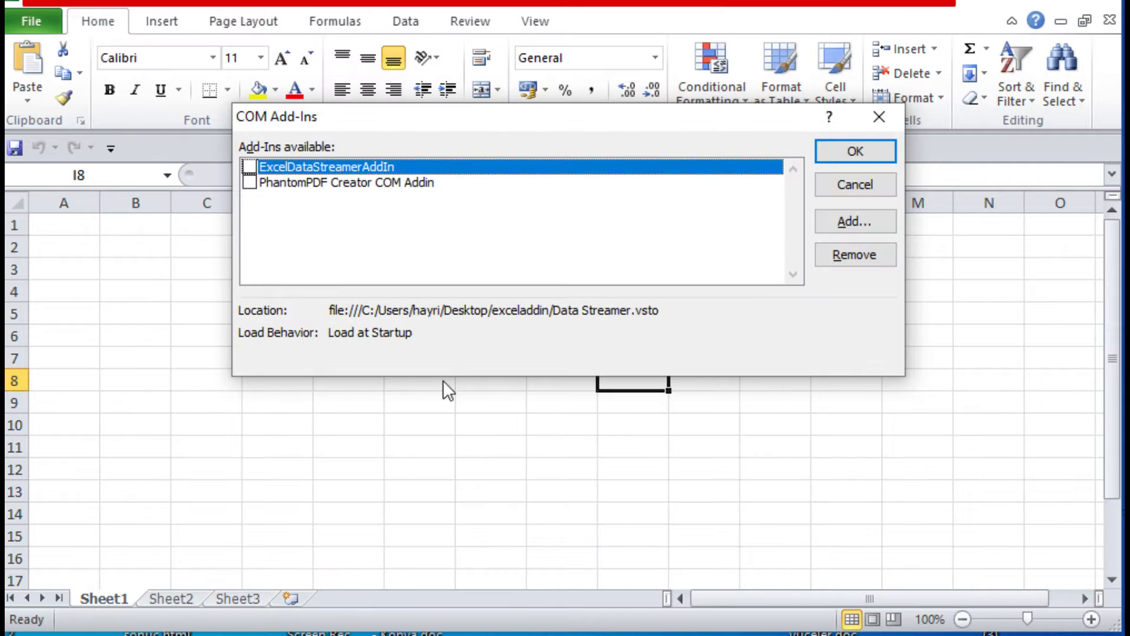
{"action": "left_click", "coordinate": [249, 166]}
{"action": "left_click", "coordinate": [855, 153]}
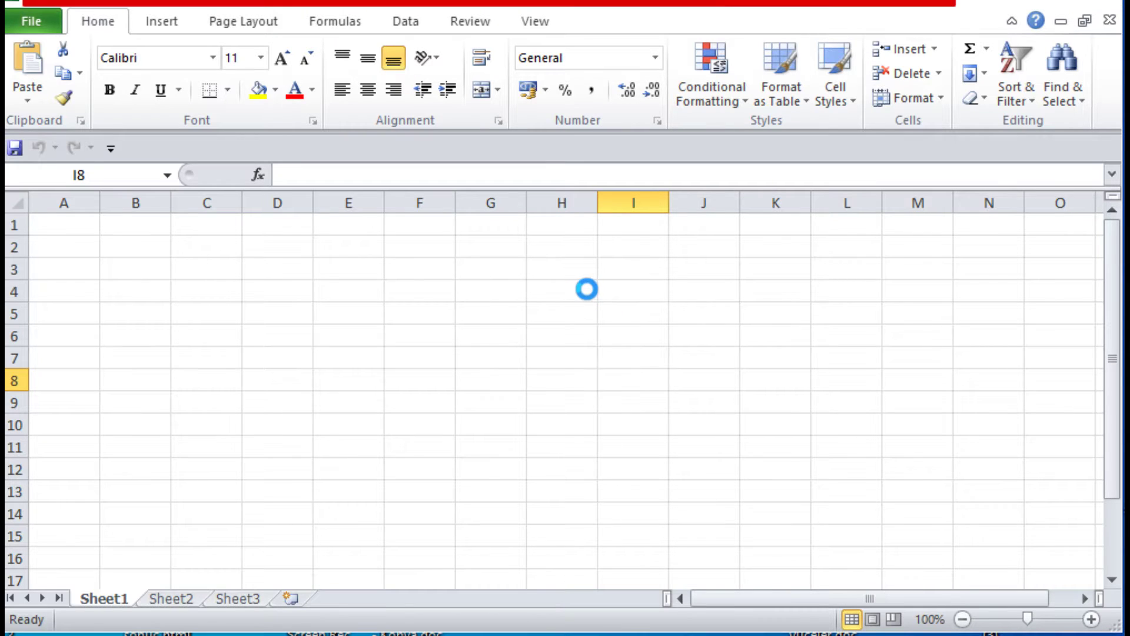
Connect Data Streamer to the Arduino Uno on COM4 and acknowledge the confirmation
{"action": "left_click", "coordinate": [613, 27]}
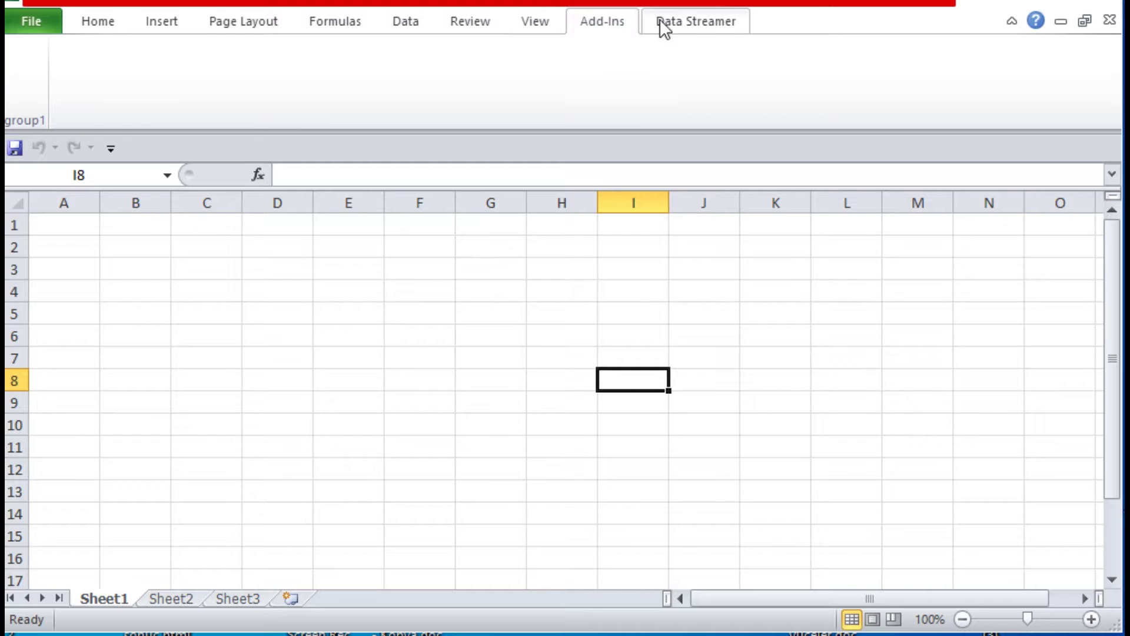
{"action": "left_click", "coordinate": [686, 23]}
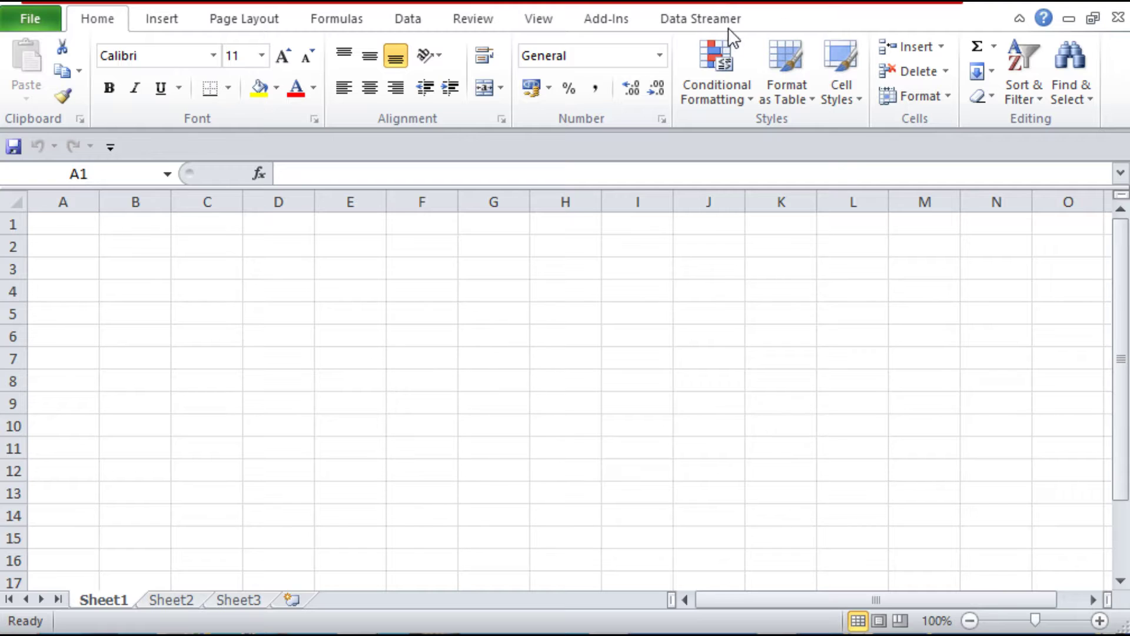
{"action": "left_click", "coordinate": [695, 16]}
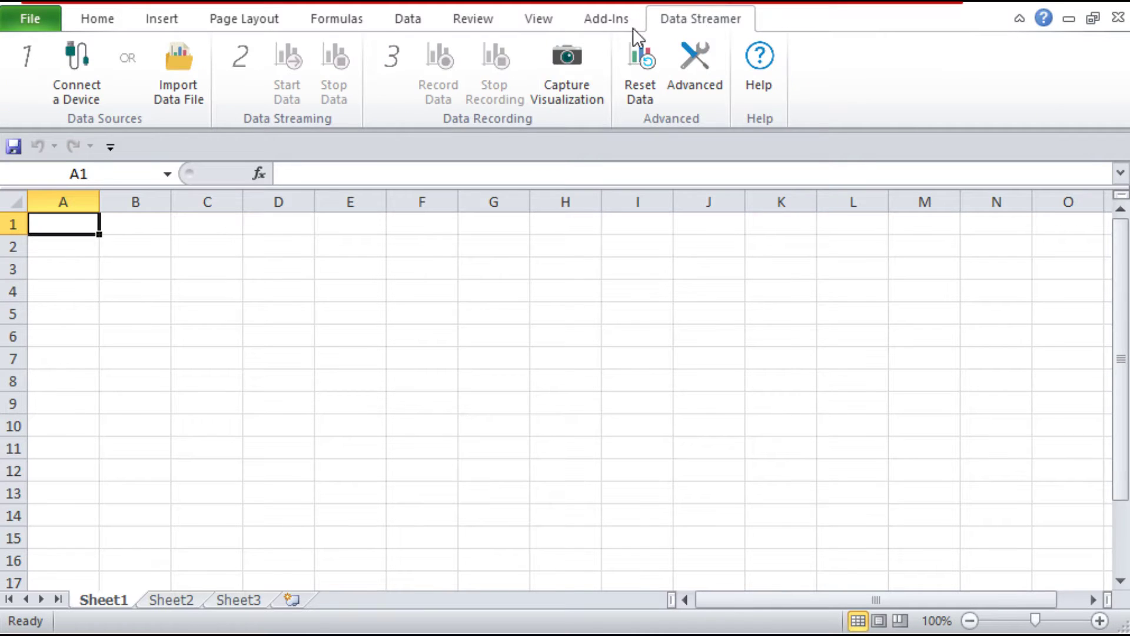
{"action": "left_click", "coordinate": [98, 72]}
{"action": "left_click", "coordinate": [65, 243]}
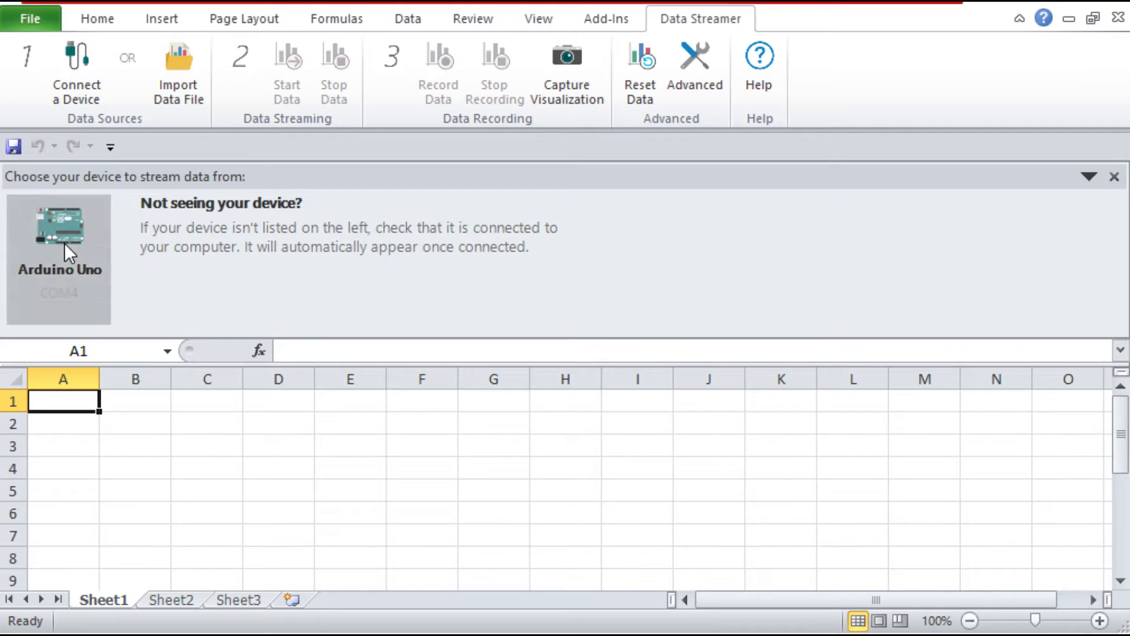
{"action": "left_click", "coordinate": [691, 424]}
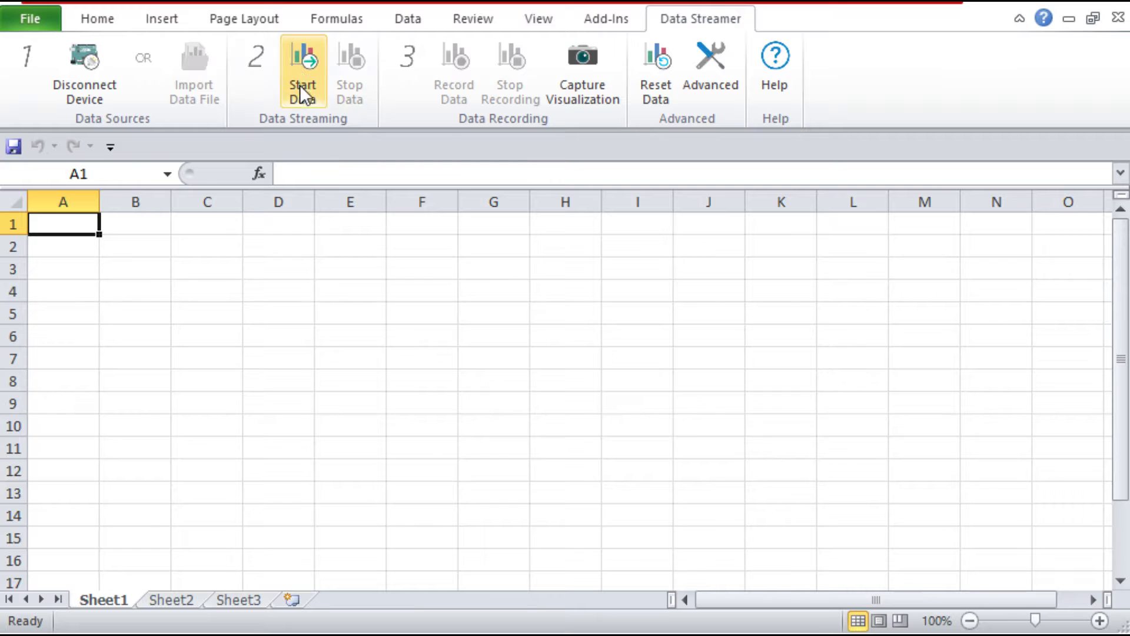
Start streaming Arduino data and check the CH1–CH3 cells A5, B5, C5 on Data Out
{"action": "left_click", "coordinate": [300, 69]}
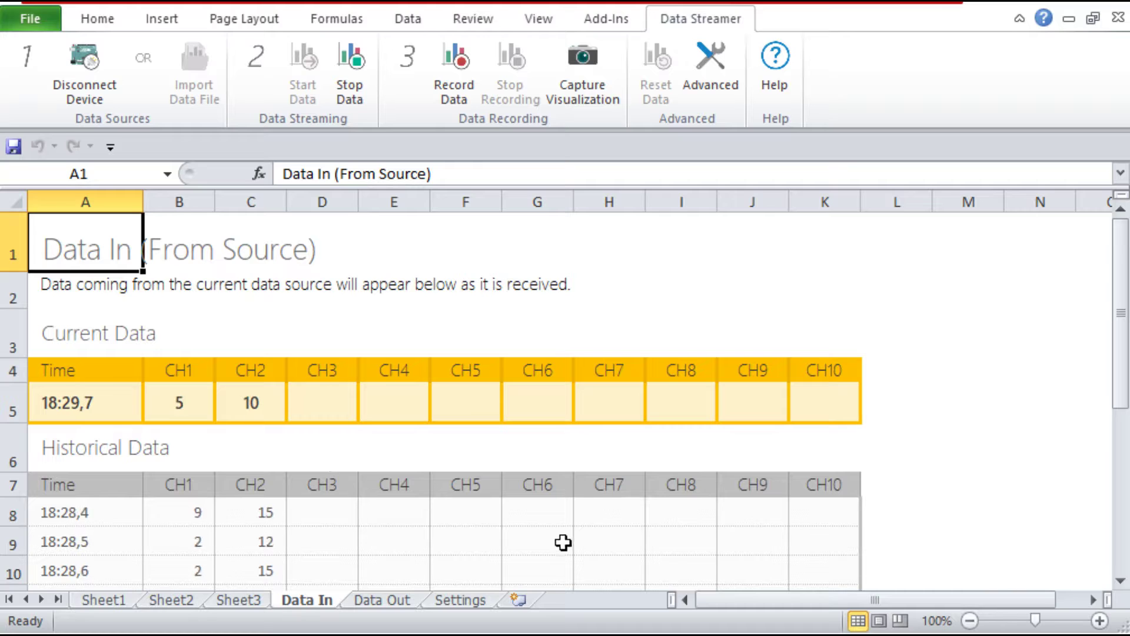
{"action": "left_click", "coordinate": [389, 605]}
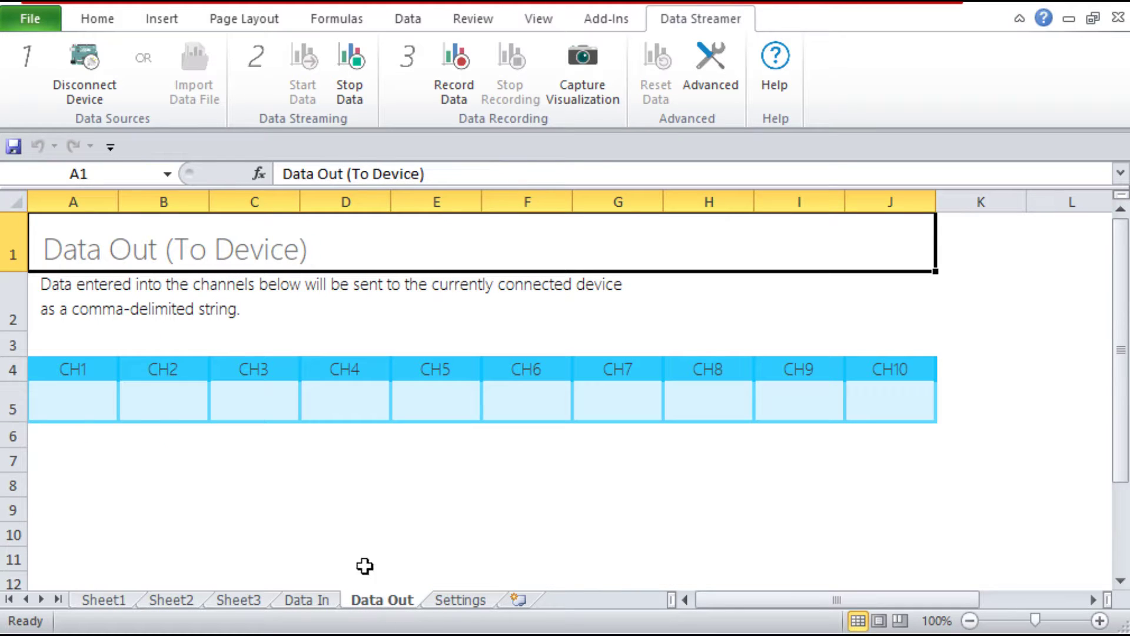
{"action": "left_click", "coordinate": [104, 408]}
{"action": "left_click", "coordinate": [198, 410]}
{"action": "left_click", "coordinate": [280, 402]}
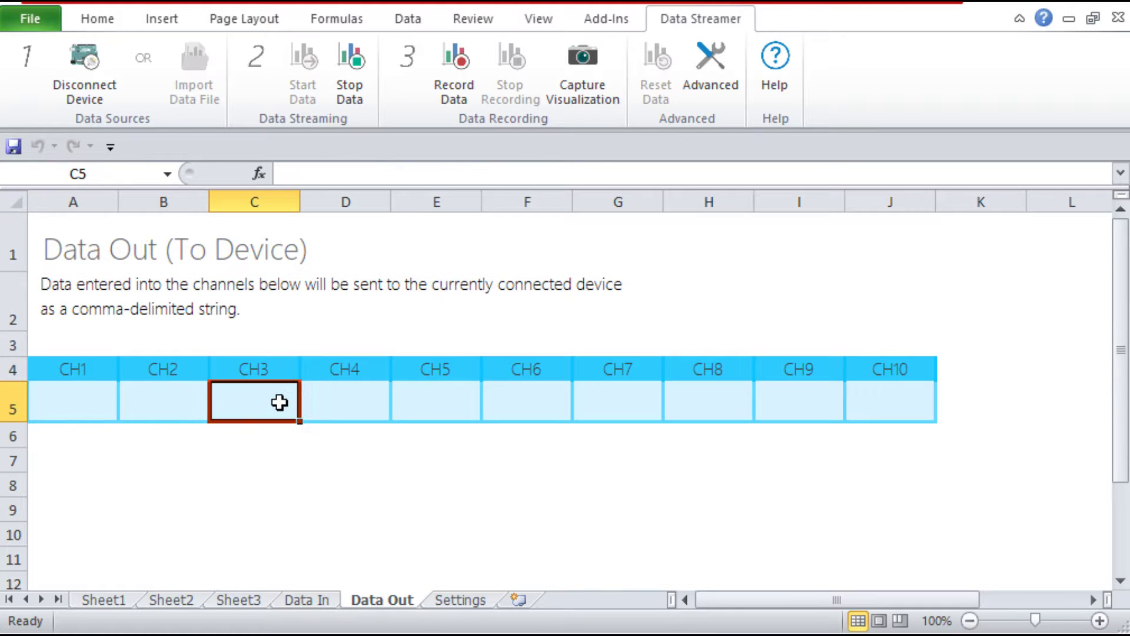
Review the Data channels and Data rows values on the Settings sheet
{"action": "left_click", "coordinate": [459, 601]}
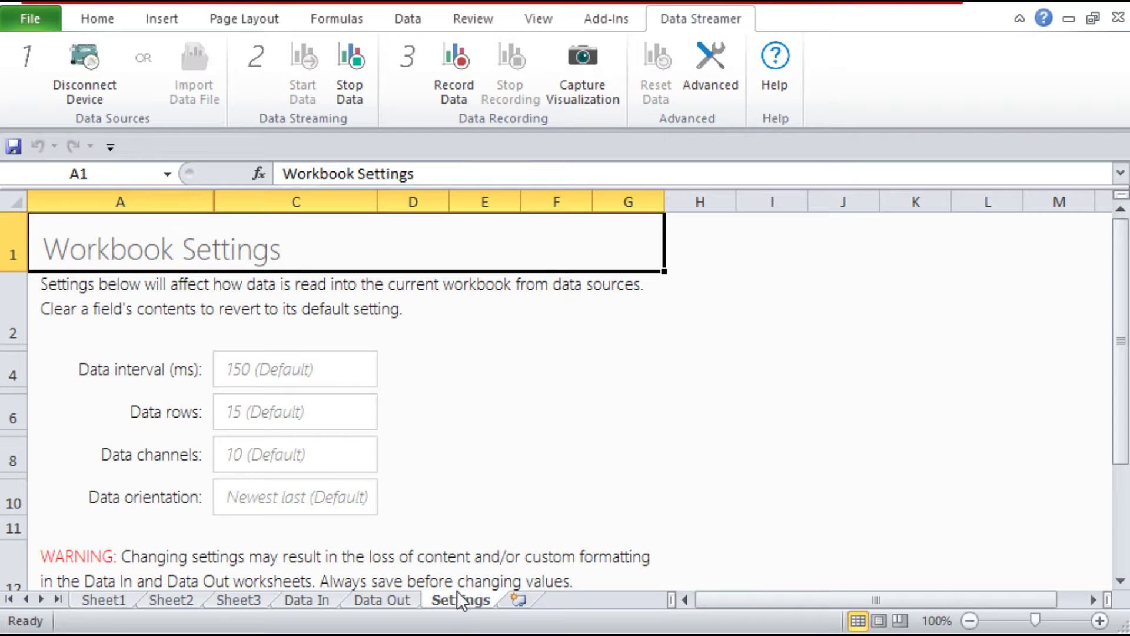
{"action": "left_click", "coordinate": [322, 458]}
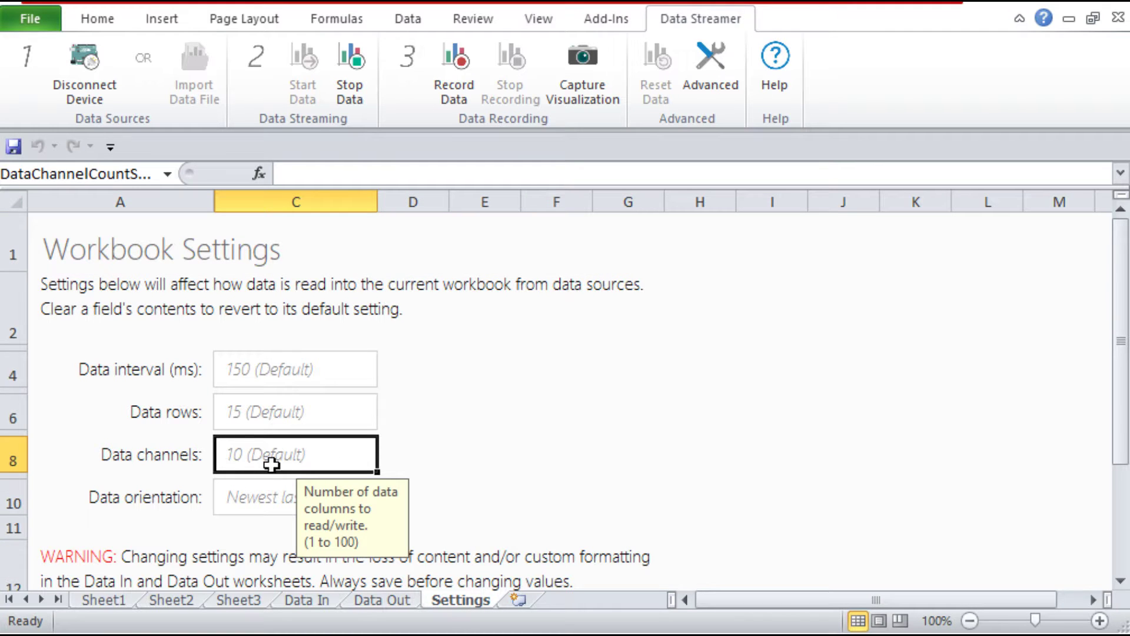
{"action": "left_click", "coordinate": [297, 411]}
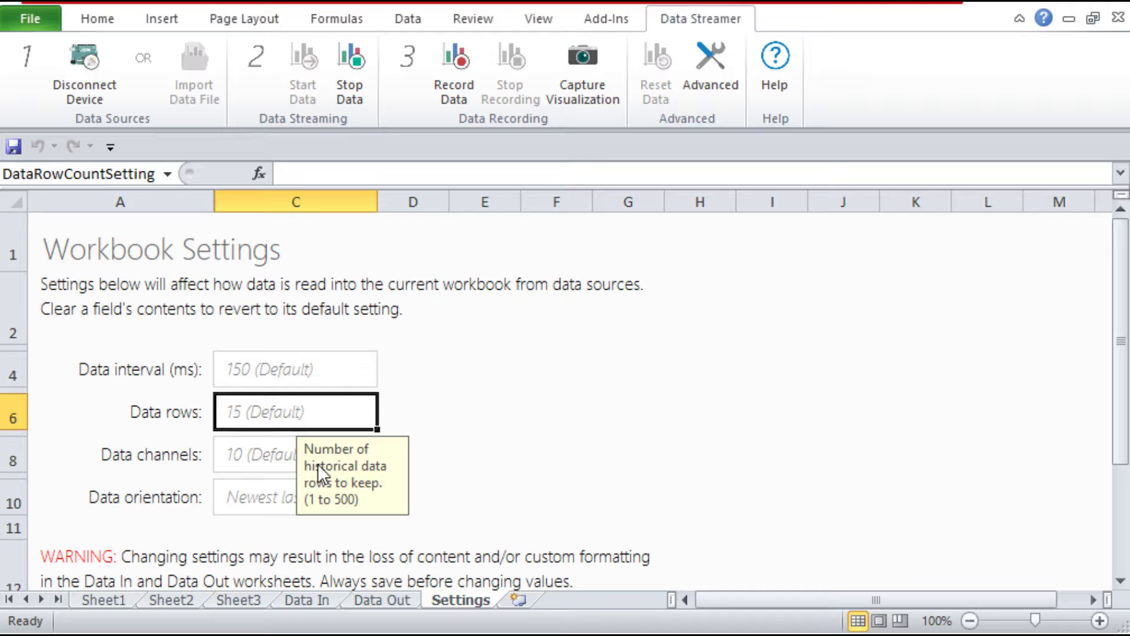
Select the streamed data rows on the Data In sheet, then clear the selection
{"action": "left_click", "coordinate": [307, 601]}
{"action": "scroll", "coordinate": [368, 505], "scroll_direction": "down", "scroll_amount": 5}
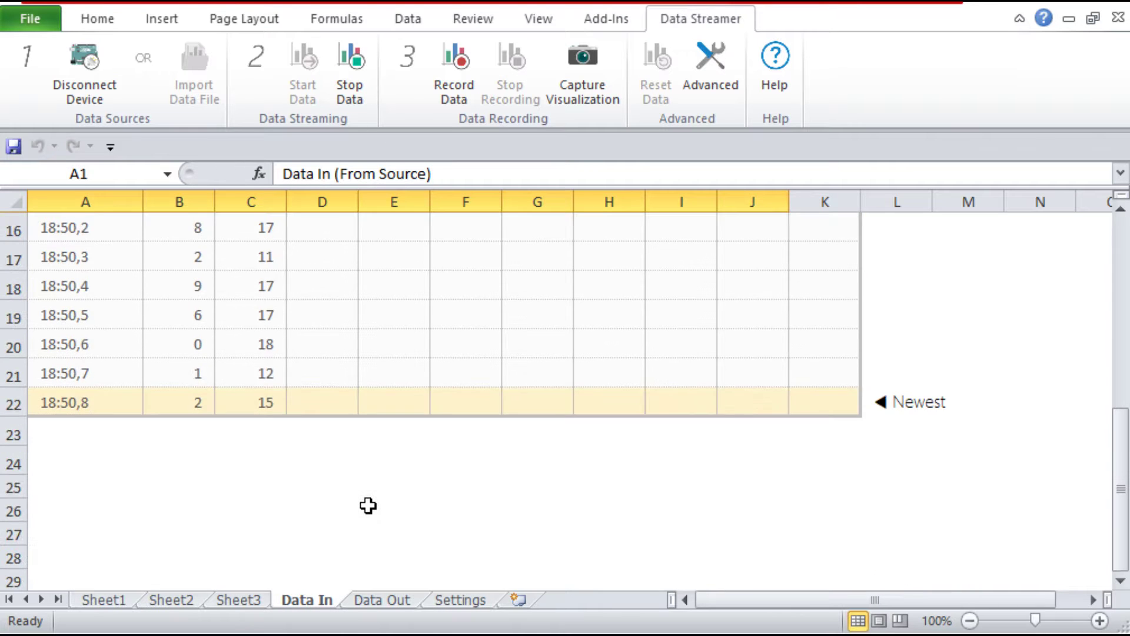
{"action": "scroll", "coordinate": [368, 505], "scroll_direction": "up", "scroll_amount": 1}
{"action": "left_click_drag", "start_coordinate": [78, 497], "coordinate": [83, 365]}
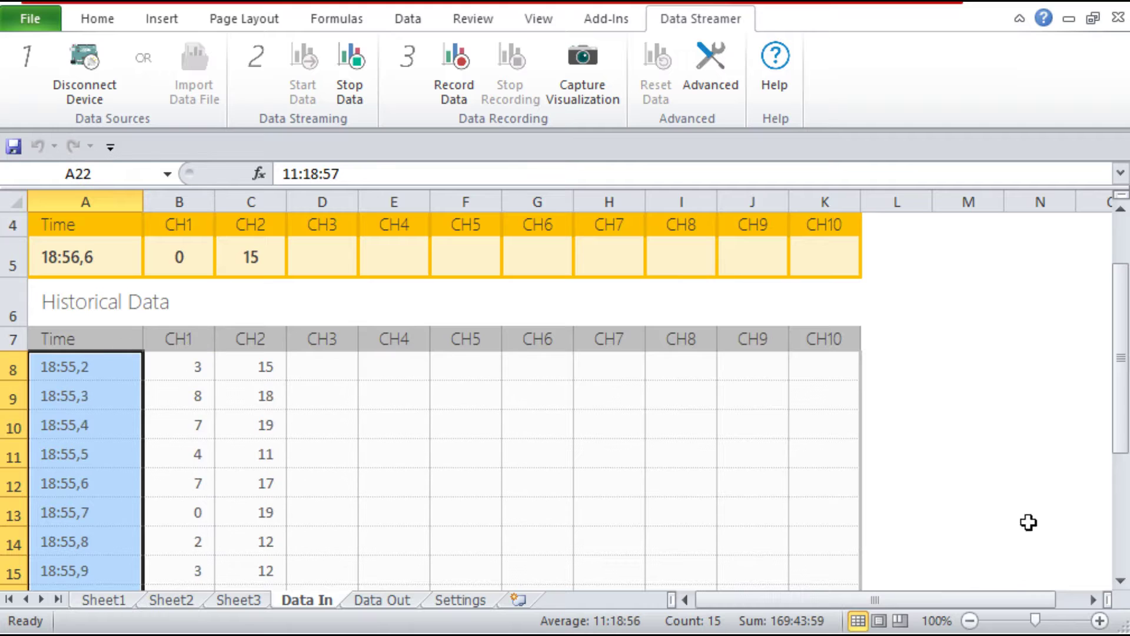
{"action": "left_click", "coordinate": [955, 390]}
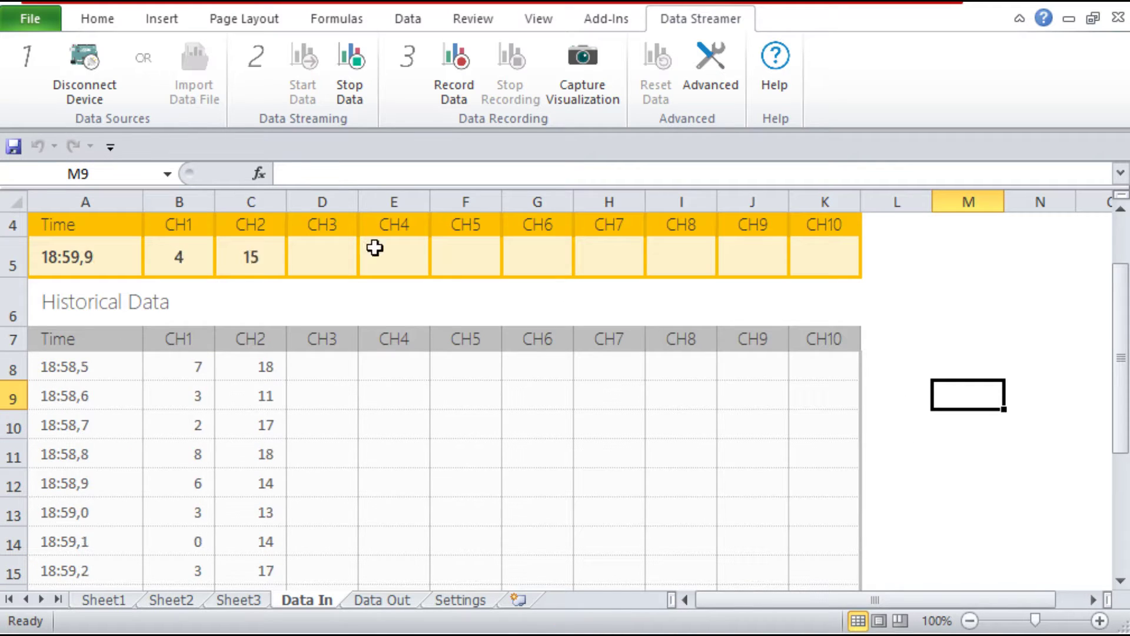
Review the Data interval and Data orientation values on the Settings sheet
{"action": "left_click", "coordinate": [460, 600]}
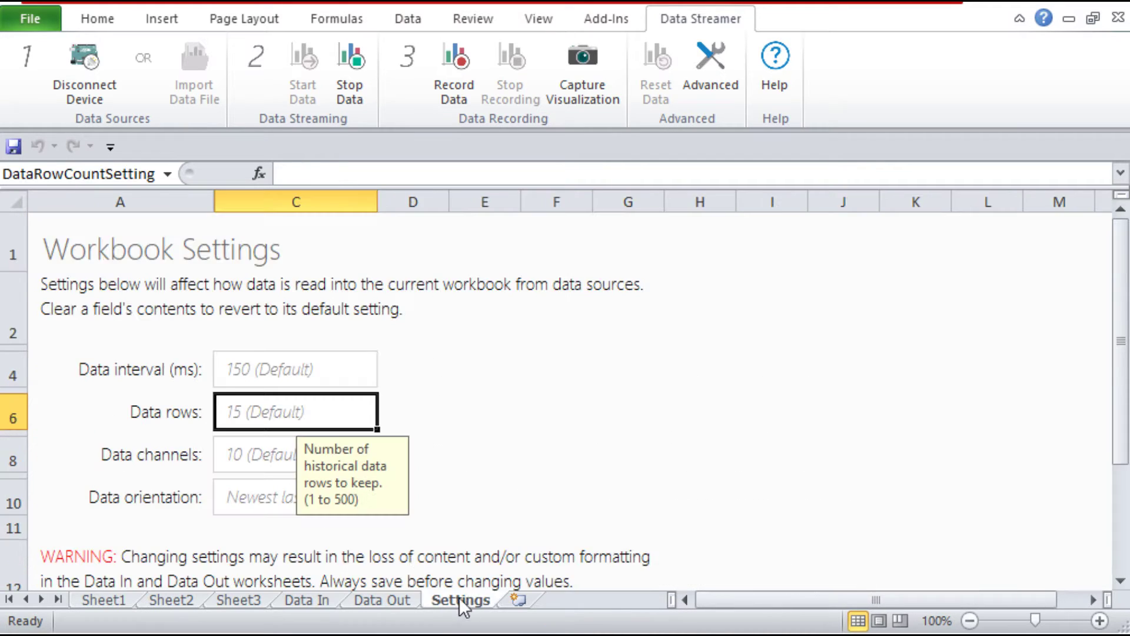
{"action": "left_click", "coordinate": [288, 372]}
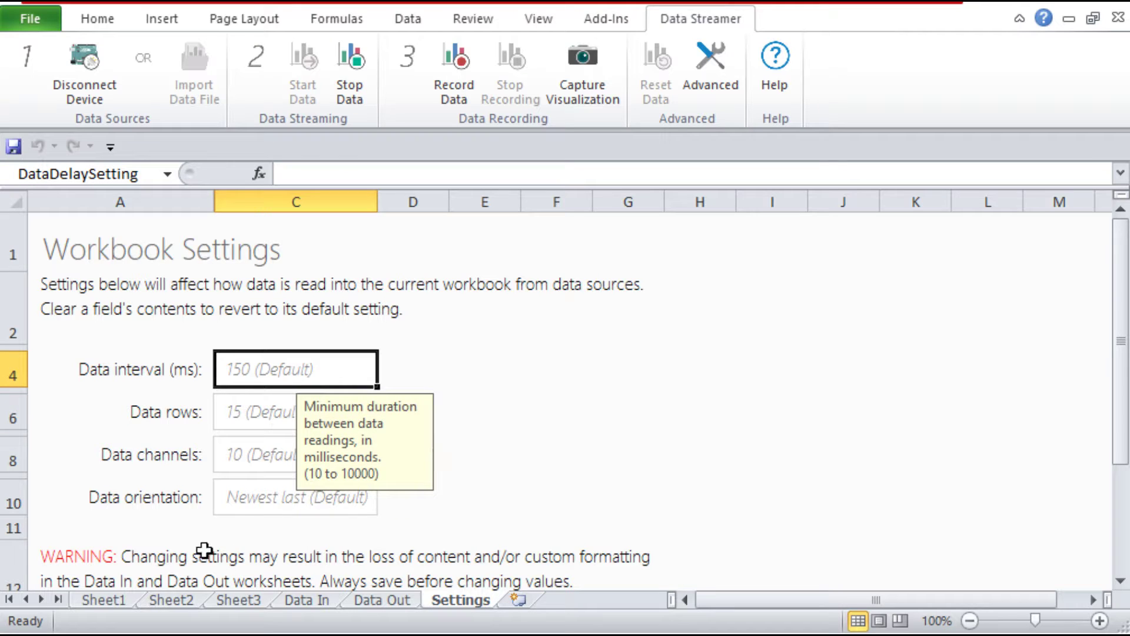
{"action": "left_click", "coordinate": [242, 510]}
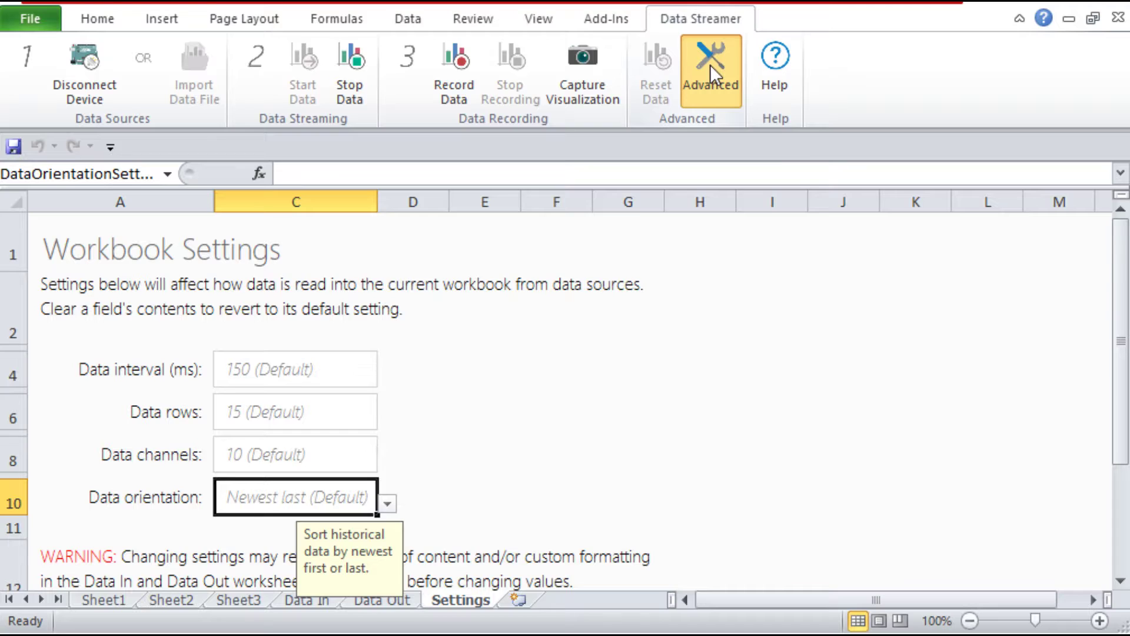
{"action": "left_click", "coordinate": [710, 65]}
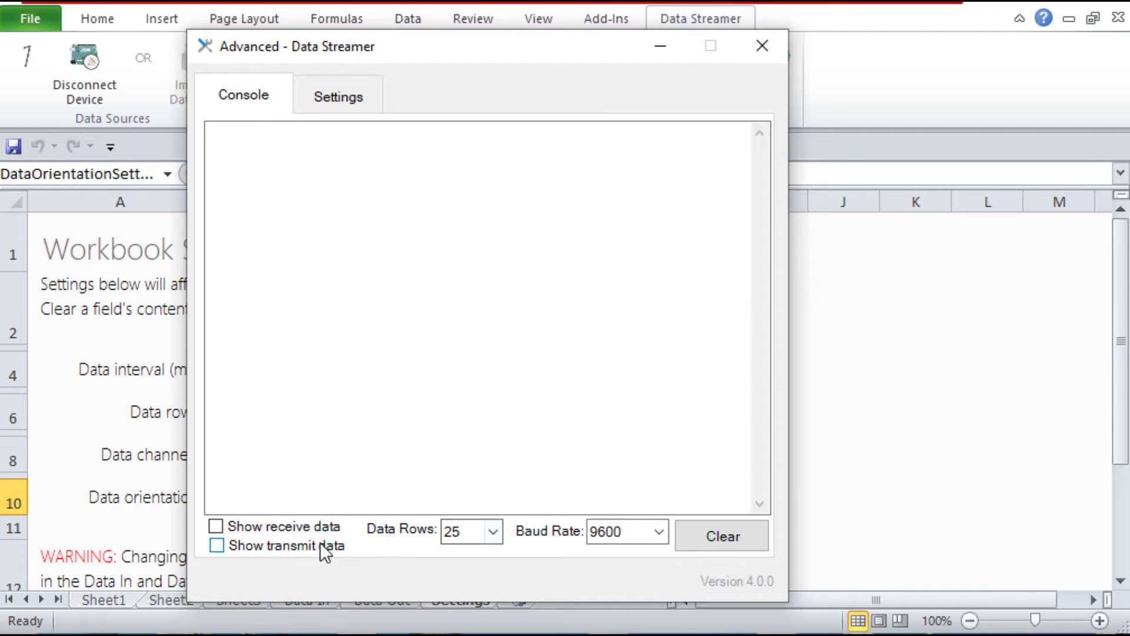
{"action": "left_click", "coordinate": [305, 525]}
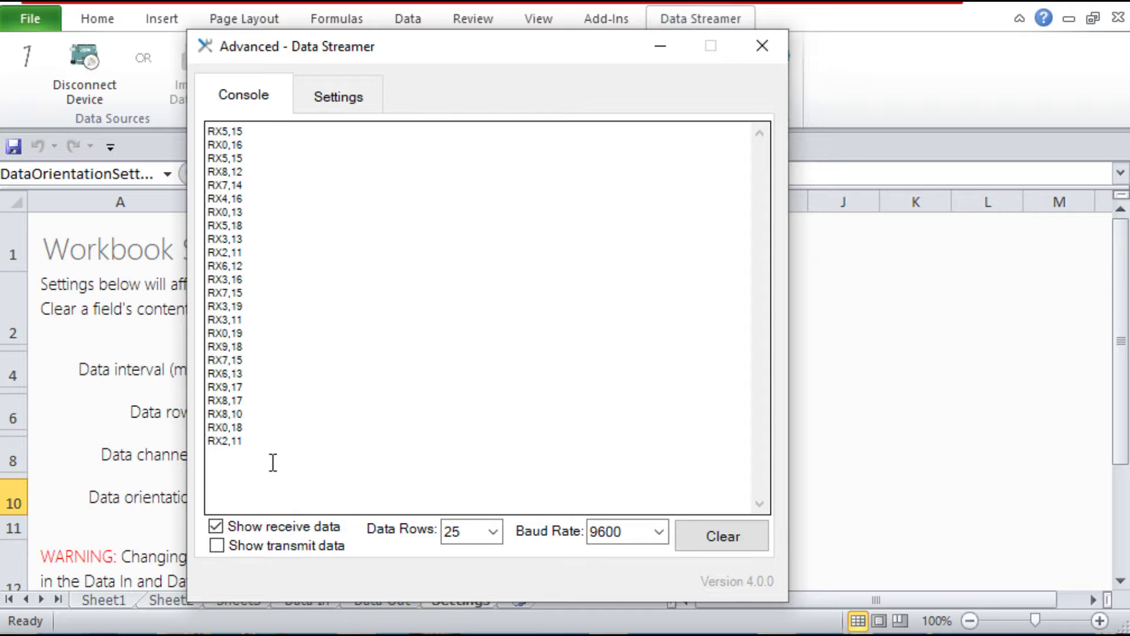
{"action": "left_click", "coordinate": [216, 525]}
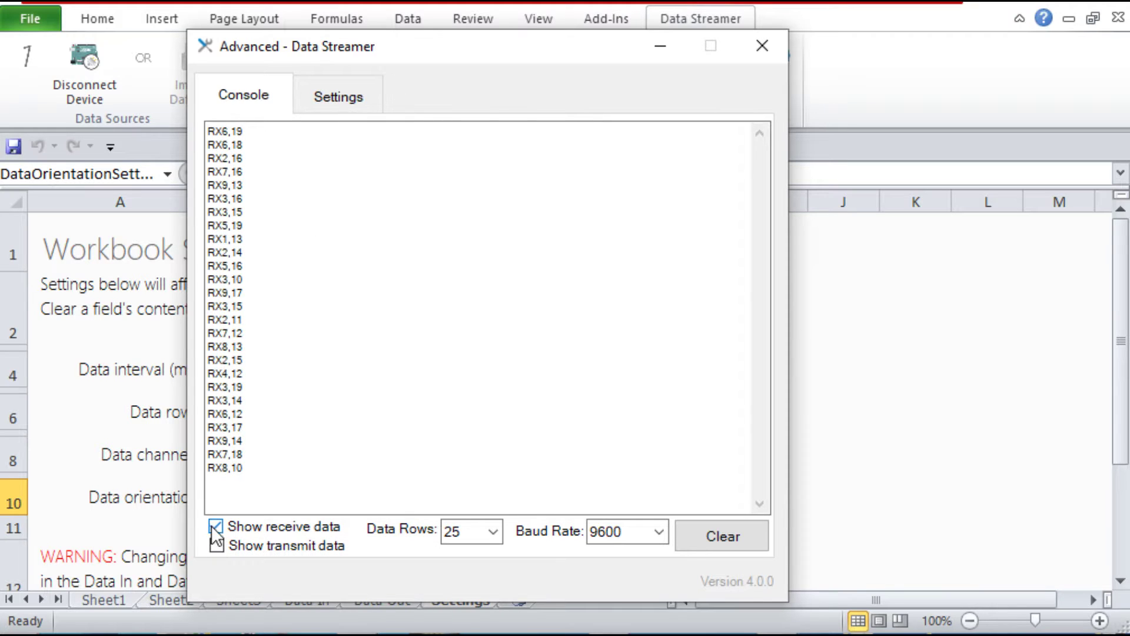
{"action": "left_click", "coordinate": [365, 94]}
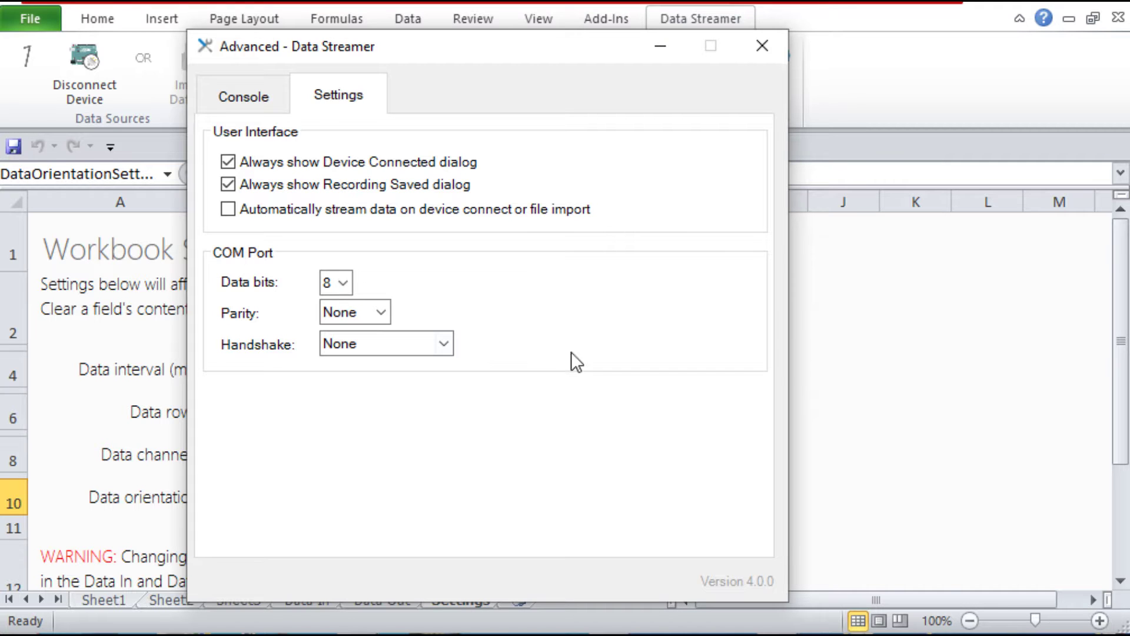
{"action": "left_click", "coordinate": [761, 45]}
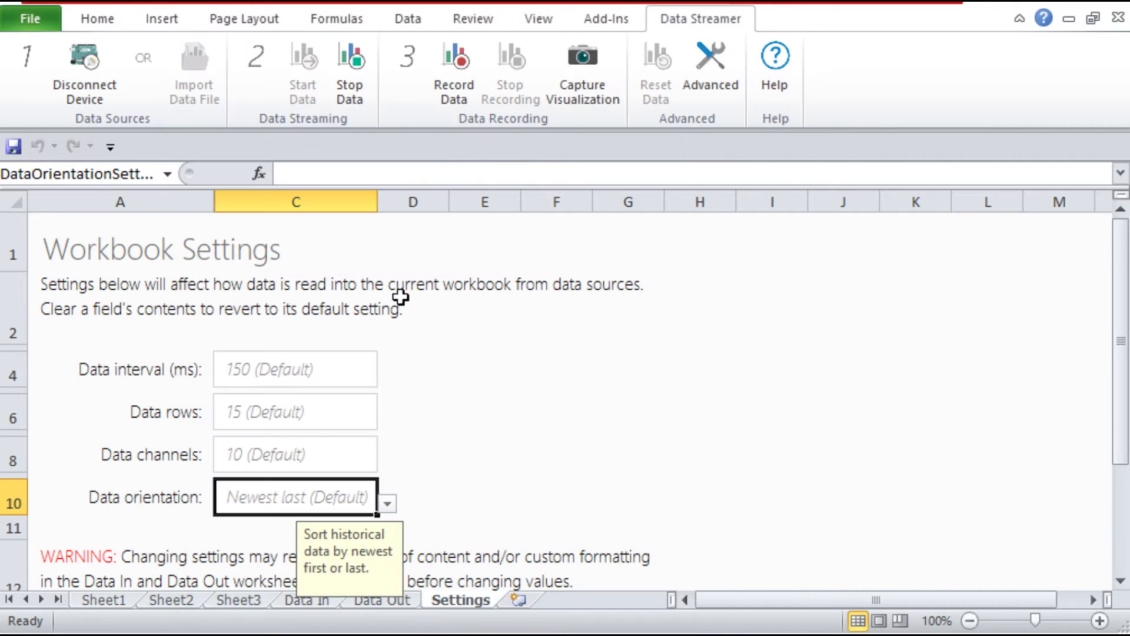
Disconnect the Arduino board from Data Streamer while viewing the Data In sheet
{"action": "scroll", "coordinate": [542, 387], "scroll_direction": "down", "scroll_amount": 1}
{"action": "left_click", "coordinate": [312, 600]}
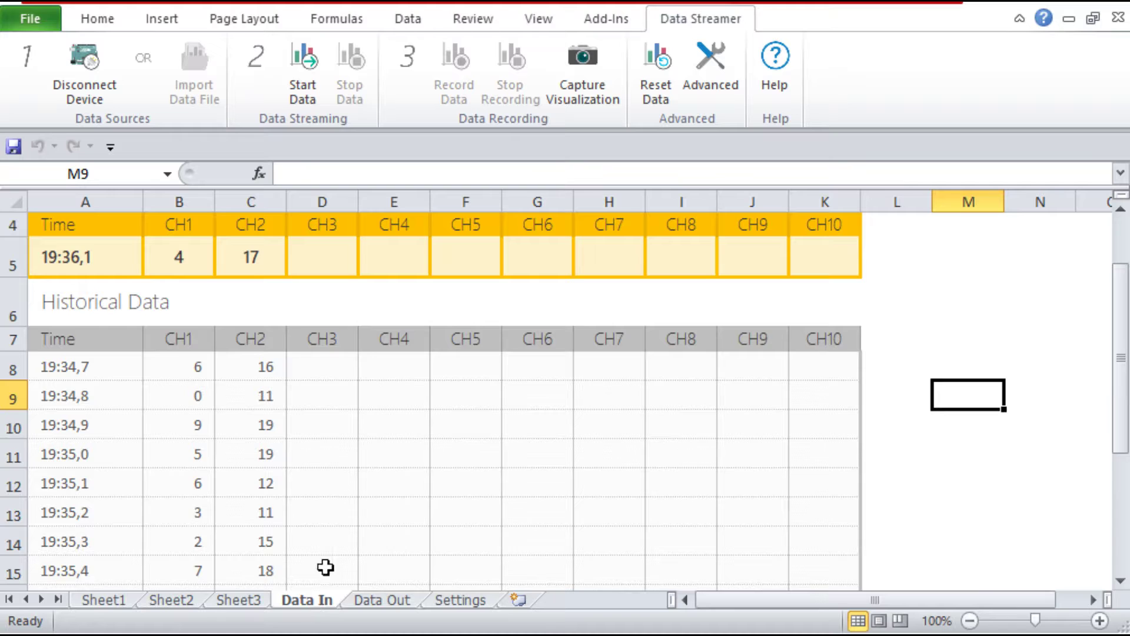
{"action": "scroll", "coordinate": [352, 495], "scroll_direction": "down", "scroll_amount": 2}
{"action": "scroll", "coordinate": [351, 492], "scroll_direction": "down", "scroll_amount": 2}
{"action": "scroll", "coordinate": [351, 493], "scroll_direction": "up", "scroll_amount": 5}
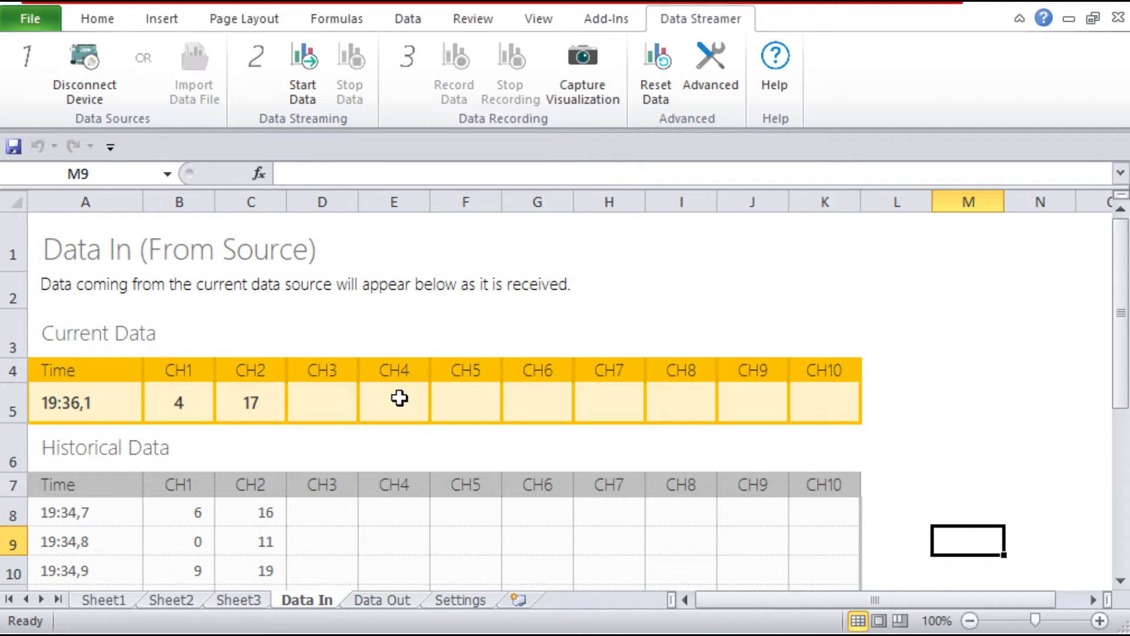
{"action": "left_click", "coordinate": [71, 54]}
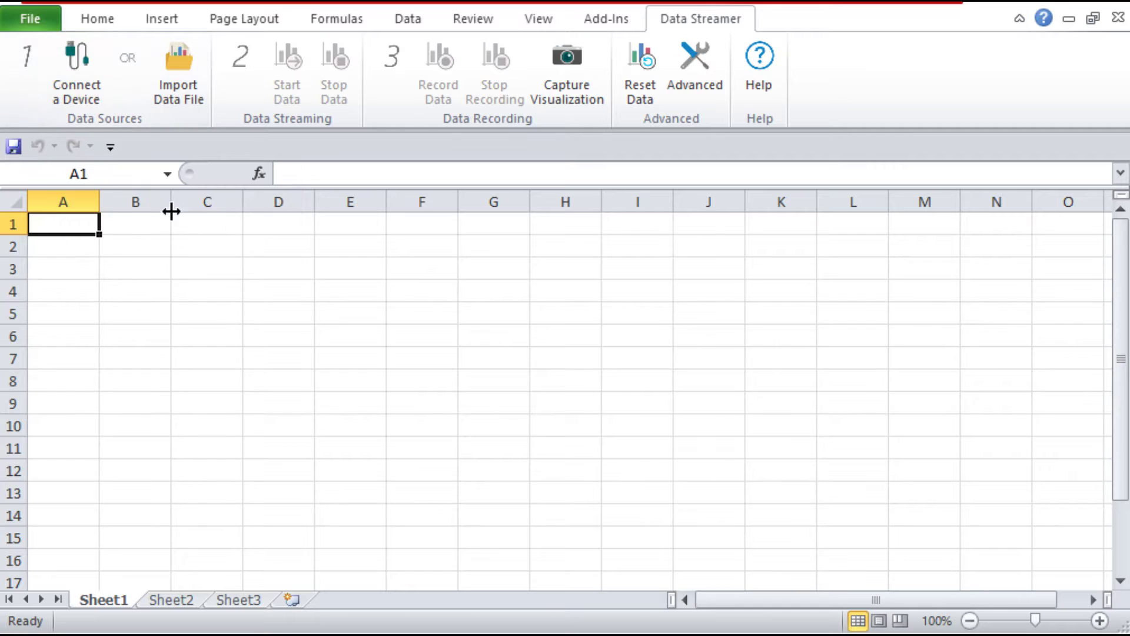
Reconnect the Arduino Uno as the Data Streamer device
{"action": "left_click", "coordinate": [83, 75]}
{"action": "left_click", "coordinate": [43, 247]}
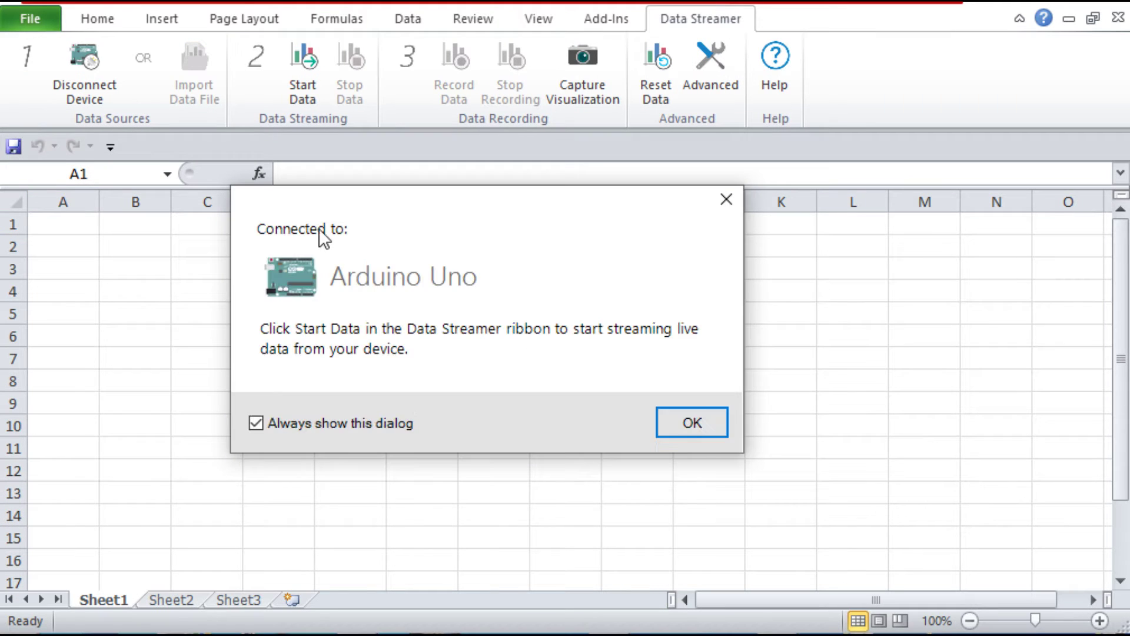
{"action": "left_click", "coordinate": [714, 426]}
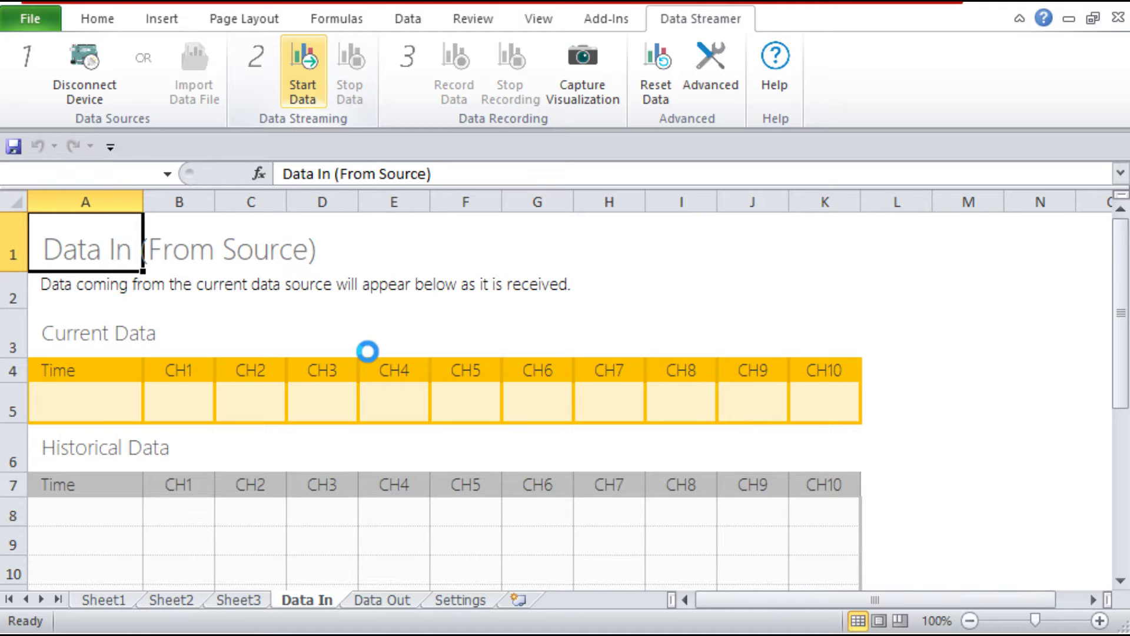
Check the live CH1 readings on Data In, then go to the Workbook Settings sheet
{"action": "scroll", "coordinate": [365, 335], "scroll_direction": "down", "scroll_amount": 3}
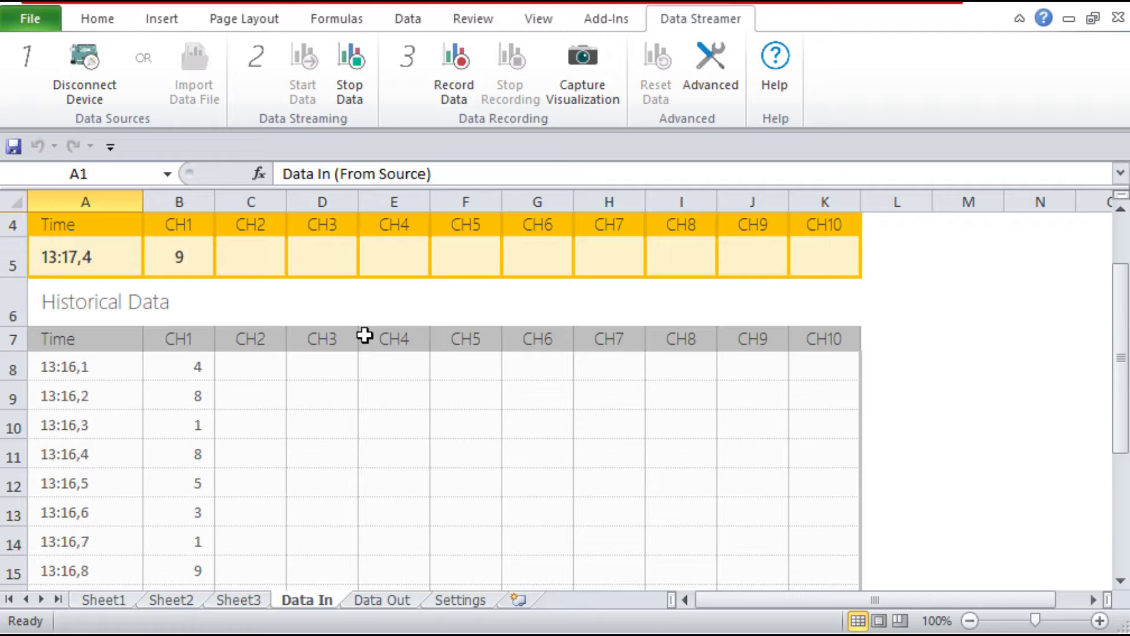
{"action": "scroll", "coordinate": [365, 335], "scroll_direction": "up", "scroll_amount": 1}
{"action": "scroll", "coordinate": [362, 337], "scroll_direction": "down", "scroll_amount": 2}
{"action": "scroll", "coordinate": [359, 338], "scroll_direction": "up", "scroll_amount": 3}
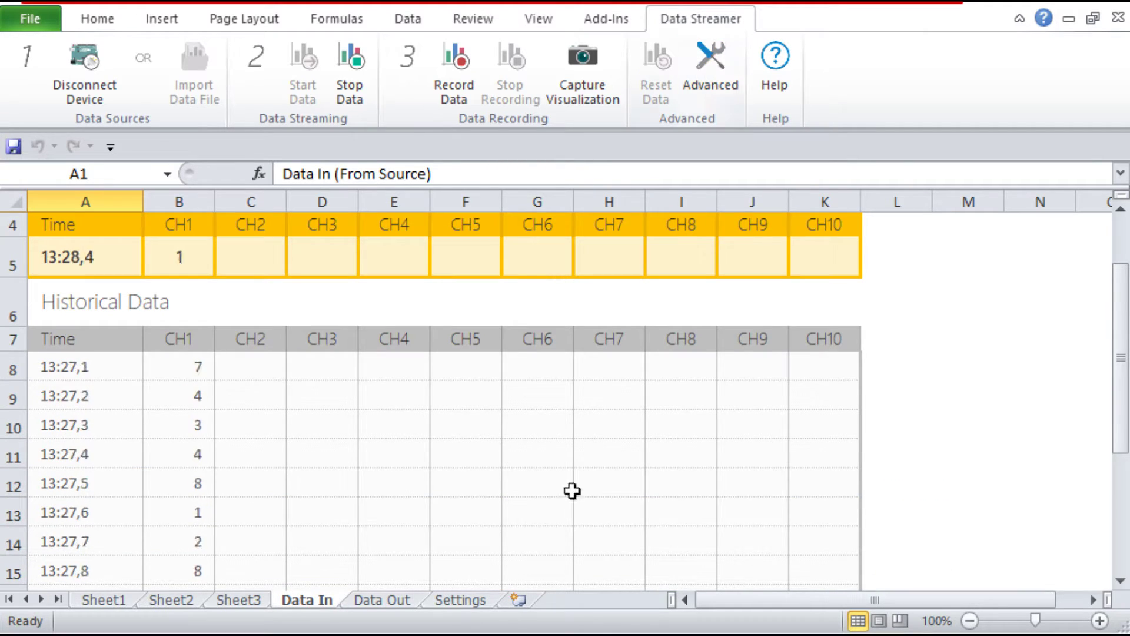
{"action": "left_click", "coordinate": [460, 599]}
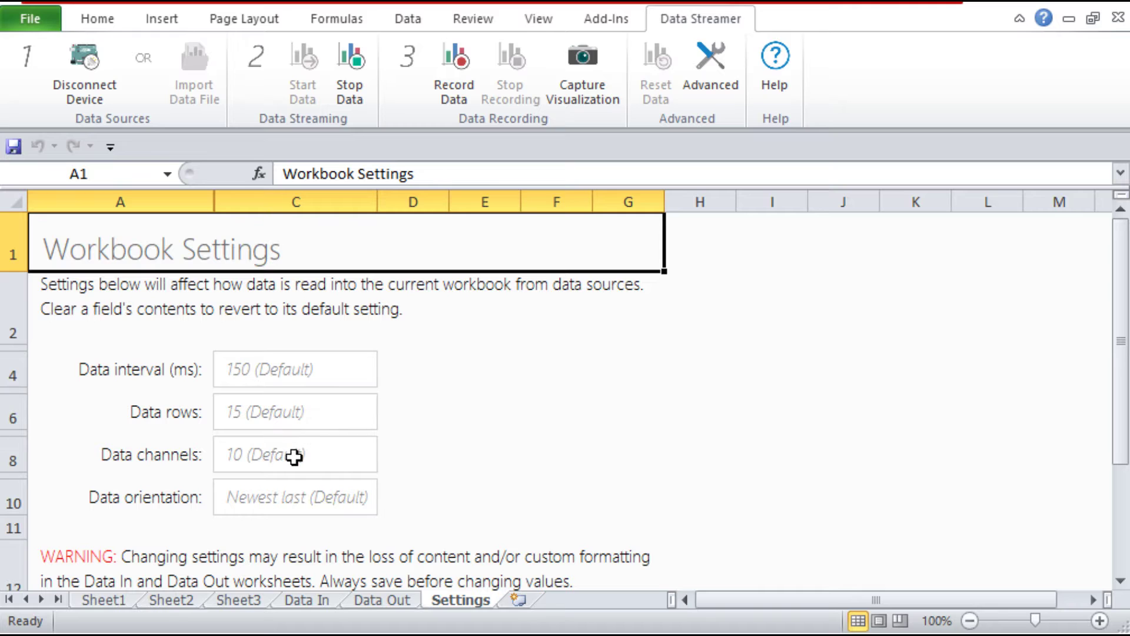
Change Data rows from 15 to 5 on the Settings sheet and return to Data In
{"action": "left_click", "coordinate": [308, 428]}
{"action": "type", "text": "5"}
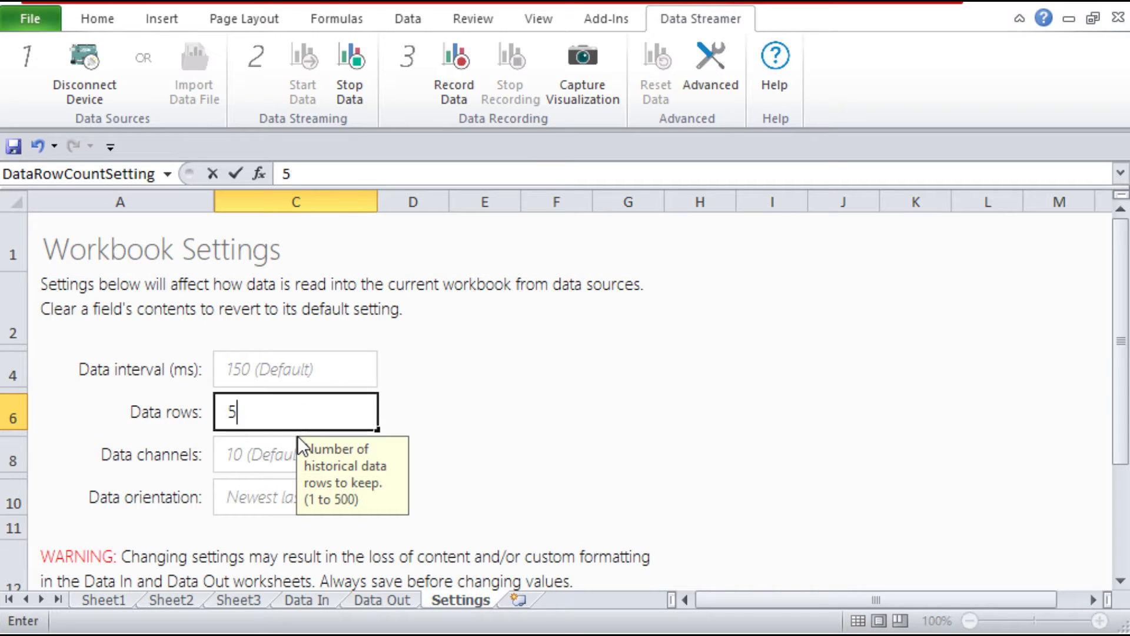
{"action": "key", "text": "Return"}
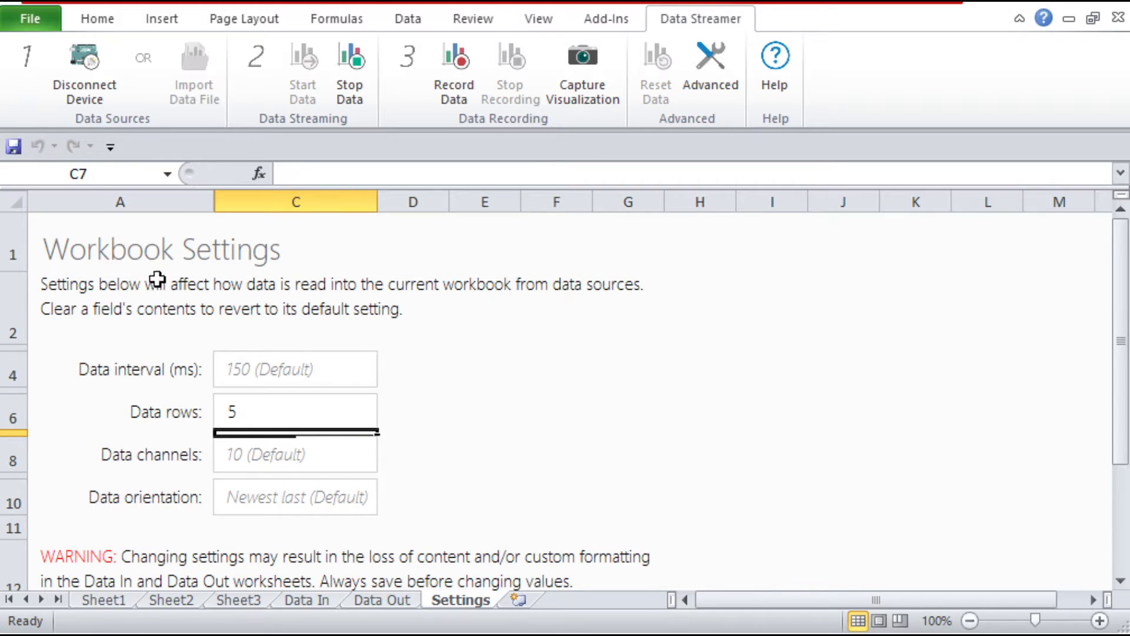
{"action": "left_click", "coordinate": [283, 600]}
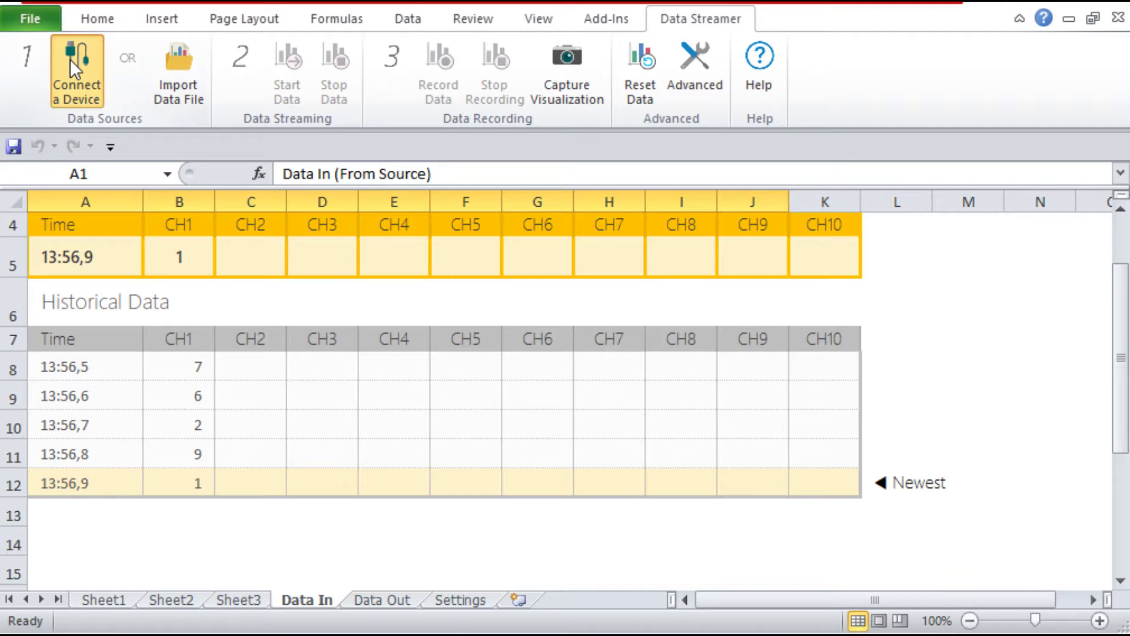
Reconnect the Arduino Uno, stream readings into the five-row Data In table, then stop streaming
{"action": "left_click", "coordinate": [69, 59]}
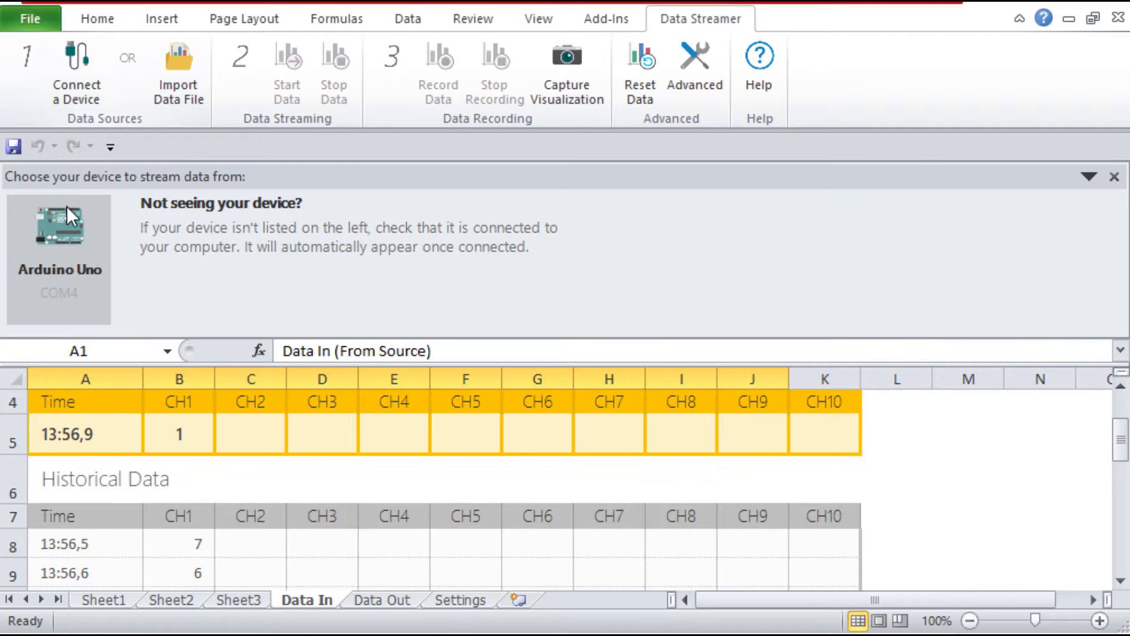
{"action": "left_click", "coordinate": [86, 235]}
{"action": "left_click", "coordinate": [686, 421]}
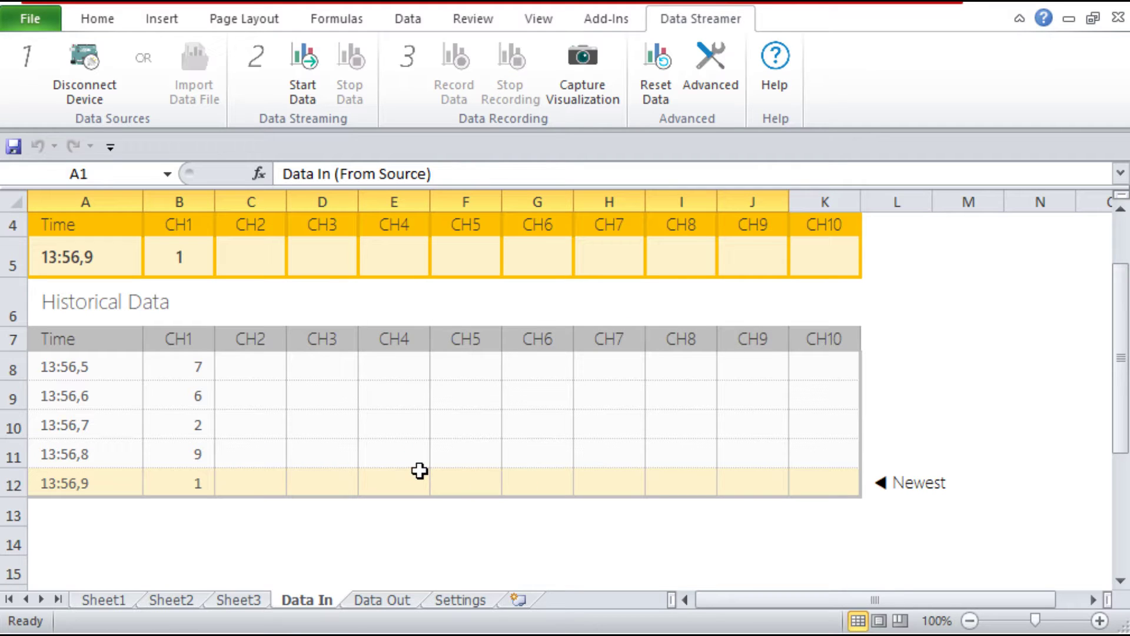
{"action": "left_click", "coordinate": [303, 74]}
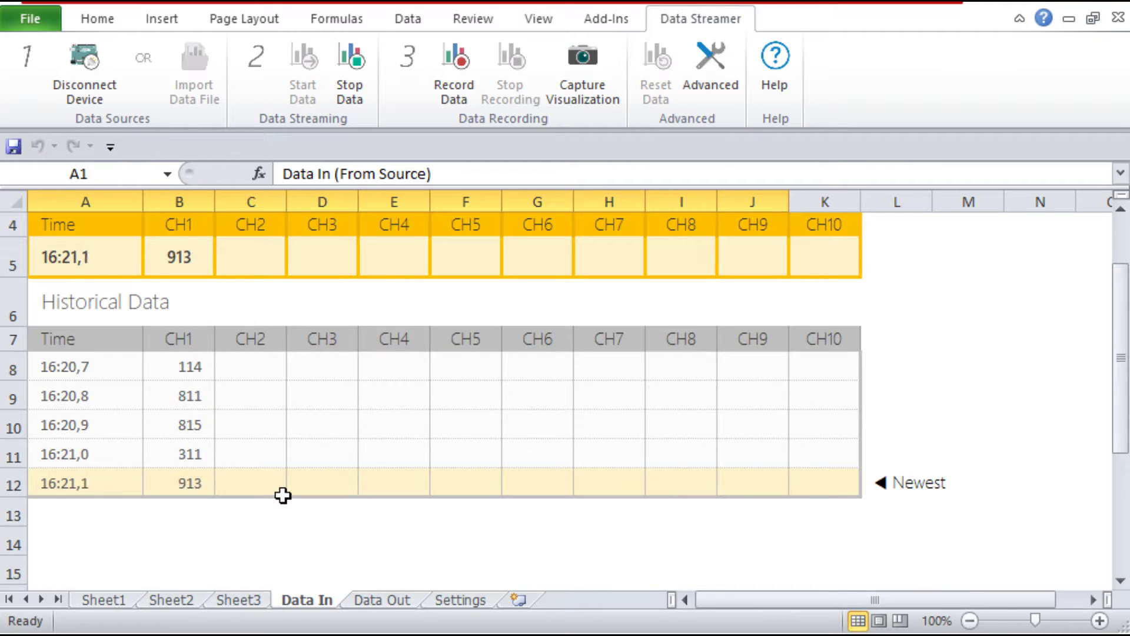
{"action": "left_click", "coordinate": [360, 79]}
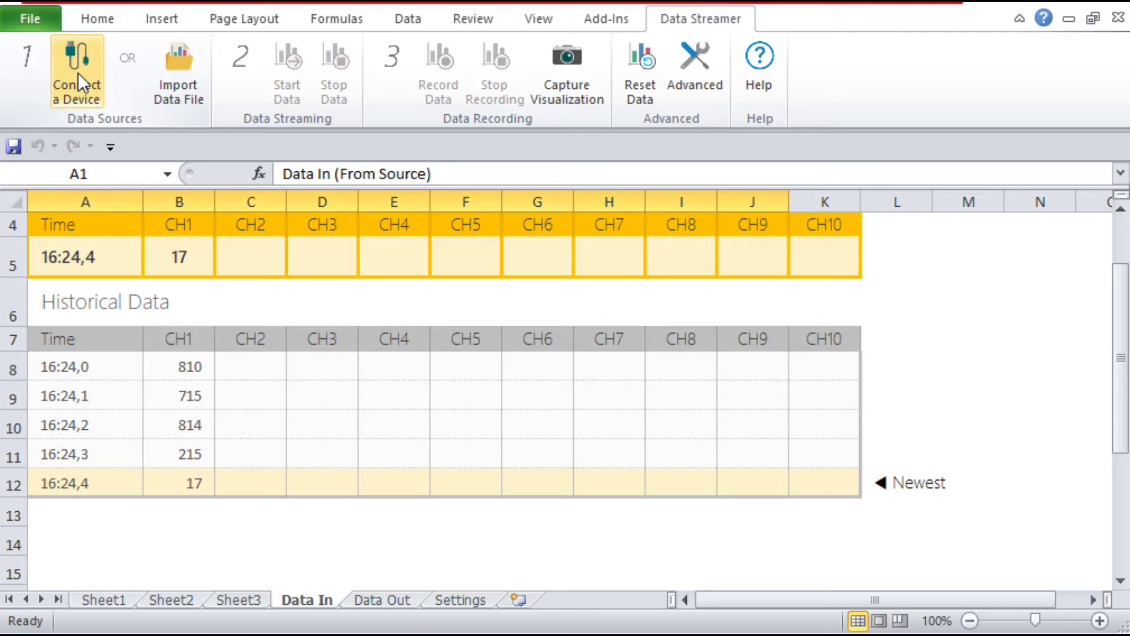
Connect the Arduino Uno and start streaming live CH1 and CH2 data
{"action": "left_click", "coordinate": [84, 71]}
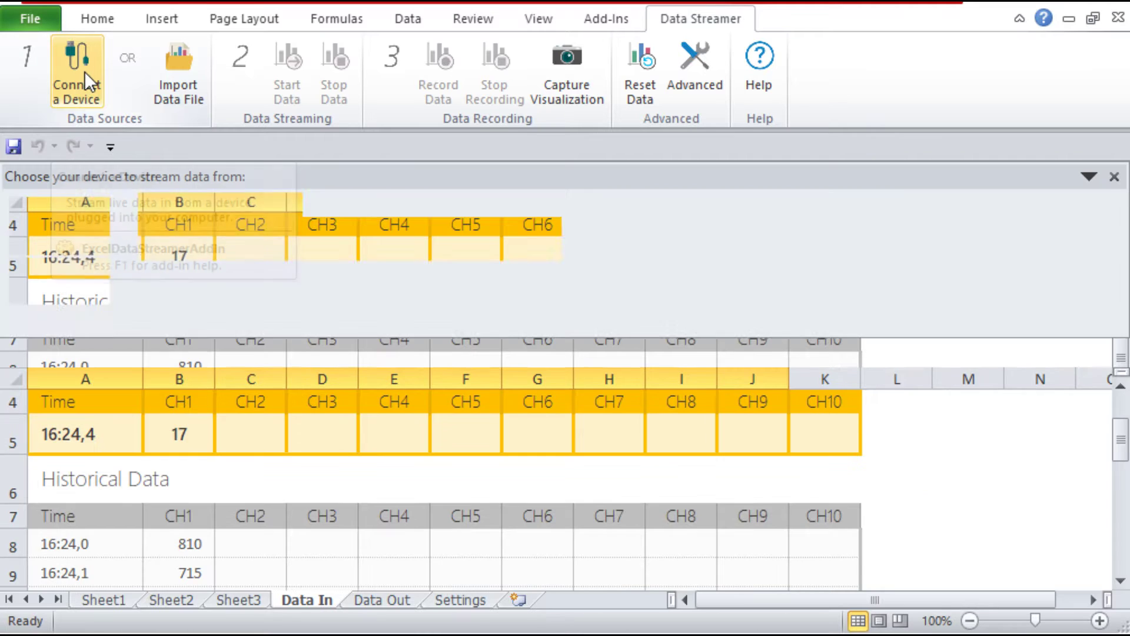
{"action": "left_click", "coordinate": [65, 242]}
{"action": "left_click", "coordinate": [687, 423]}
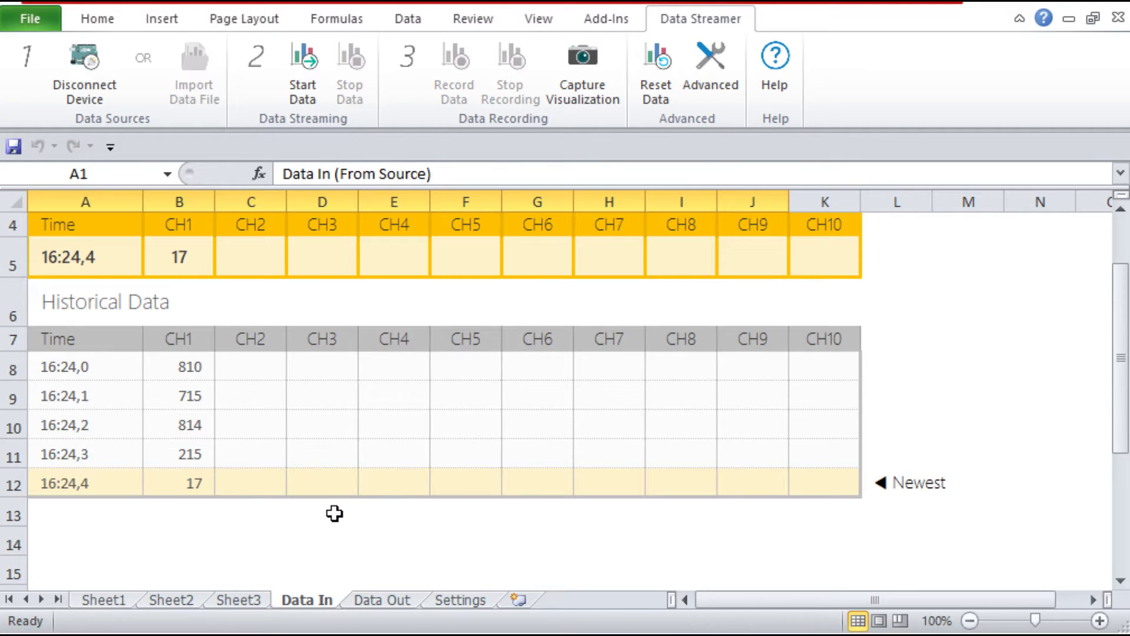
{"action": "left_click", "coordinate": [301, 69]}
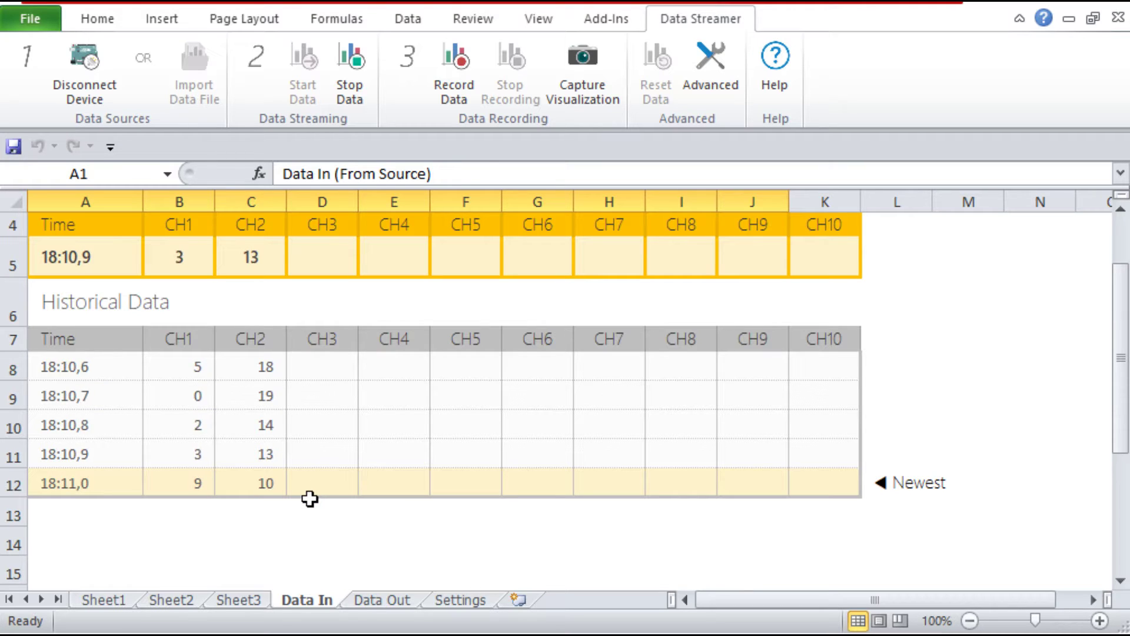
Set Data rows to 8 on the Settings sheet and review the larger Data In table
{"action": "left_click", "coordinate": [461, 600]}
{"action": "left_click", "coordinate": [271, 409]}
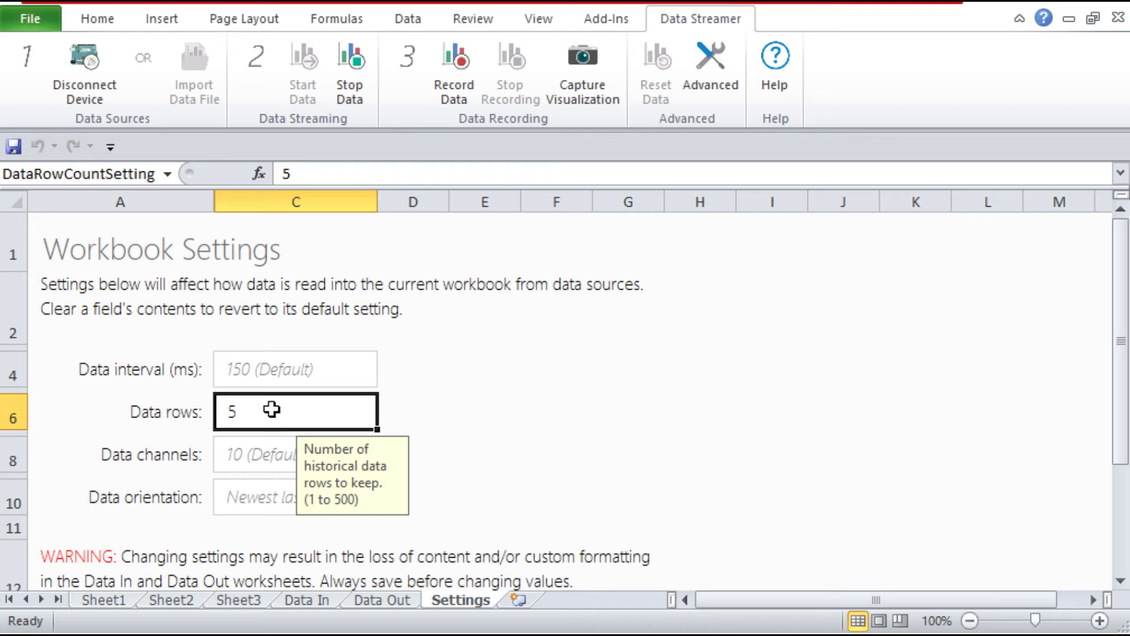
{"action": "type", "text": "8"}
{"action": "key", "text": "Return"}
{"action": "left_click", "coordinate": [307, 600]}
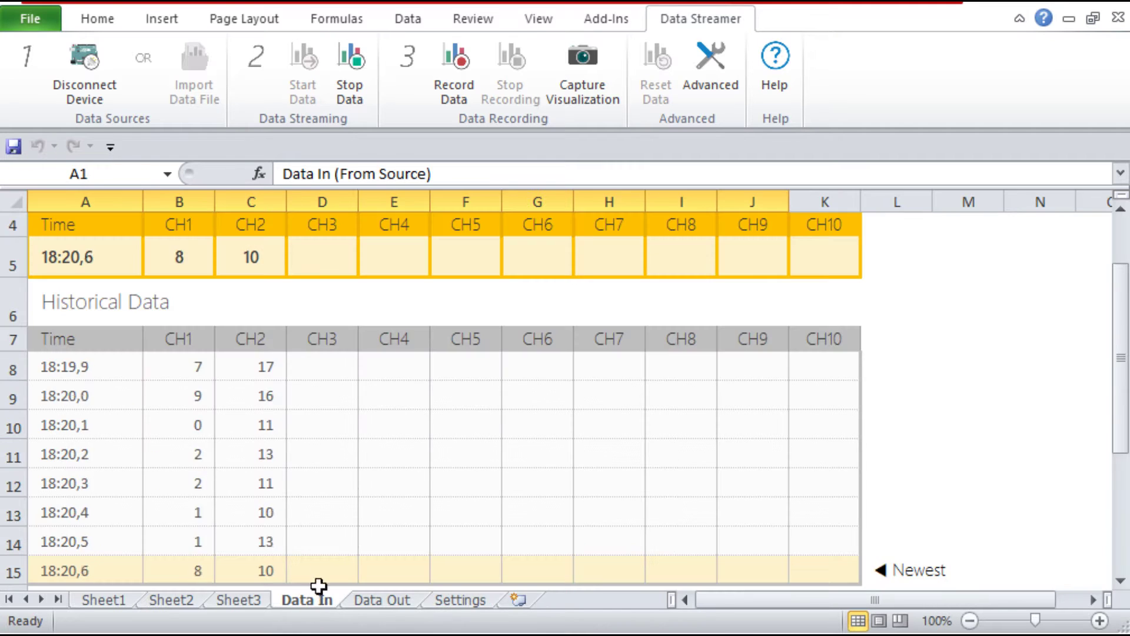
{"action": "scroll", "coordinate": [136, 400], "scroll_direction": "up", "scroll_amount": 1}
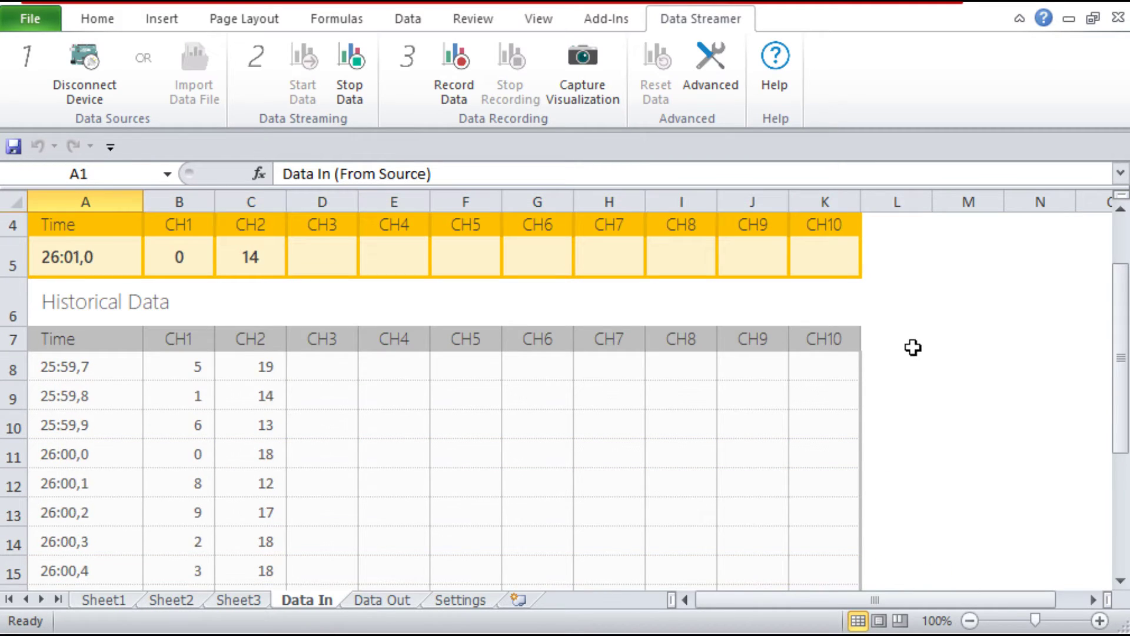
{"action": "scroll", "coordinate": [913, 348], "scroll_direction": "down", "scroll_amount": 1}
{"action": "scroll", "coordinate": [913, 348], "scroll_direction": "up", "scroll_amount": 1}
{"action": "scroll", "coordinate": [913, 347], "scroll_direction": "up", "scroll_amount": 1}
{"action": "scroll", "coordinate": [913, 347], "scroll_direction": "down", "scroll_amount": 1}
Insert a Line with Markers chart and move it to the right of the data table
{"action": "left_click", "coordinate": [162, 20]}
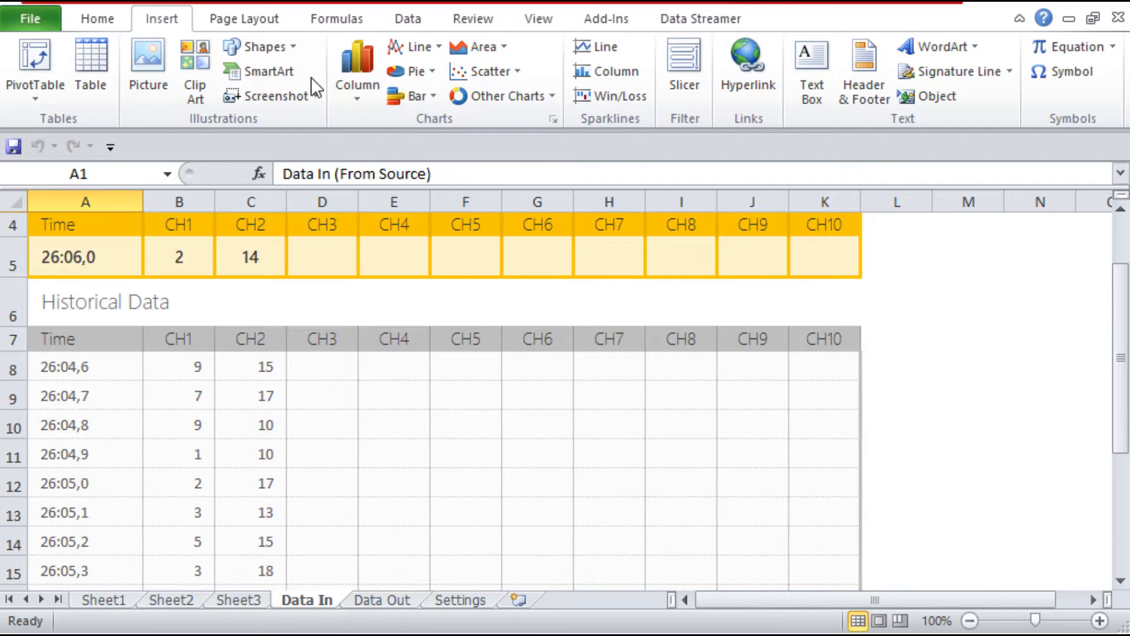
{"action": "left_click", "coordinate": [418, 42]}
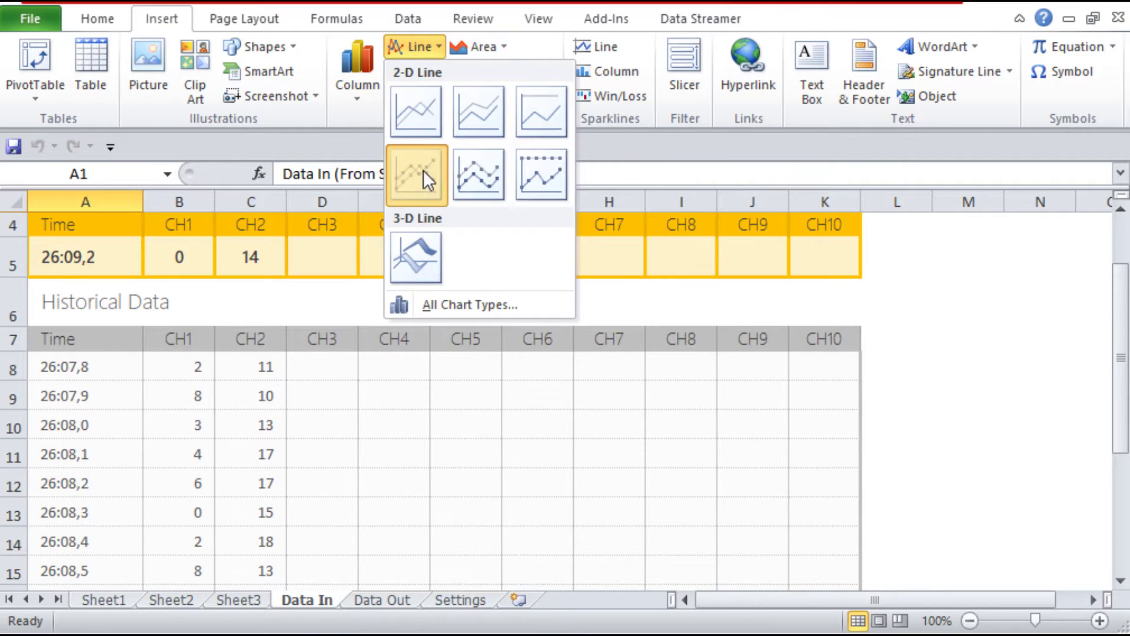
{"action": "left_click", "coordinate": [422, 171]}
{"action": "left_click_drag", "start_coordinate": [737, 293], "coordinate": [906, 298]}
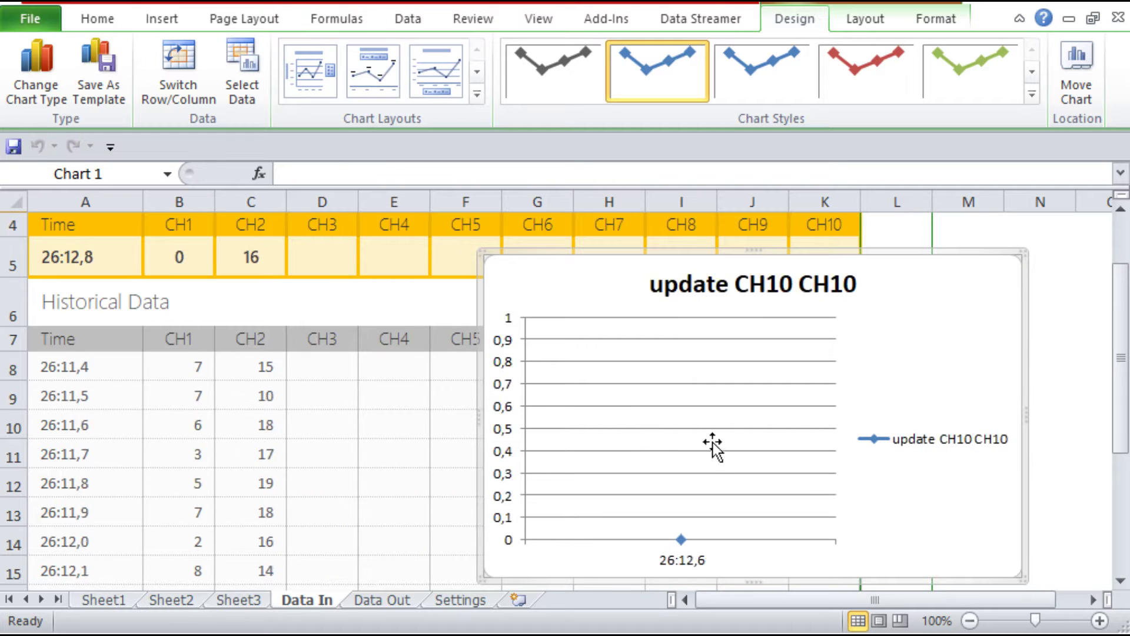
Add a chart series named 1 plotting the CH1 values B8:B22
{"action": "right_click", "coordinate": [628, 398]}
{"action": "left_click", "coordinate": [676, 479]}
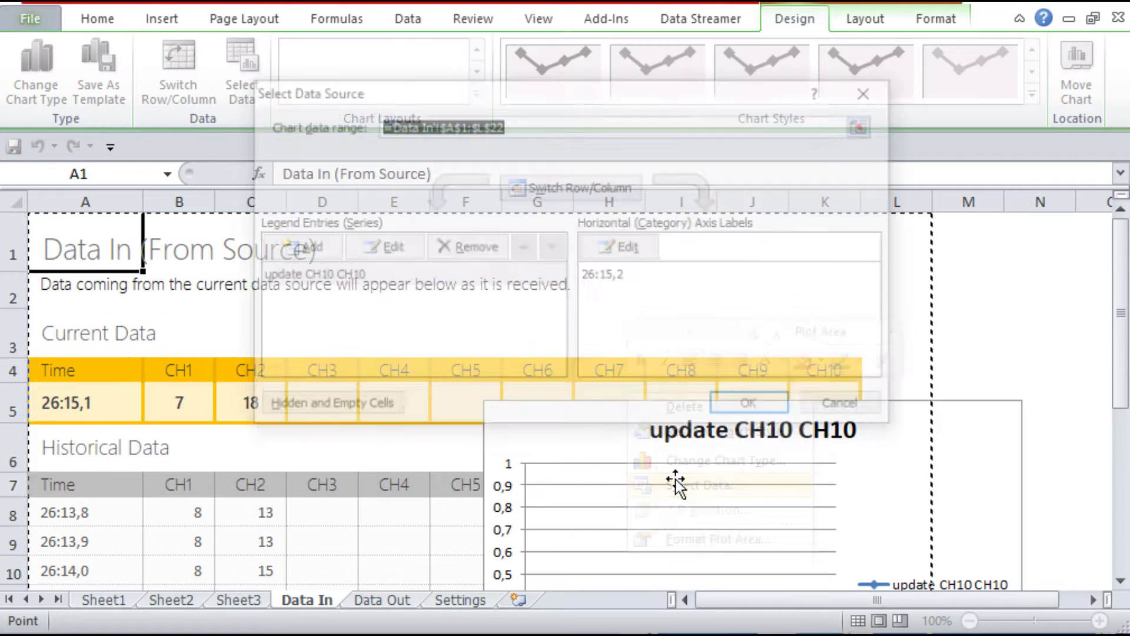
{"action": "left_click", "coordinate": [311, 241]}
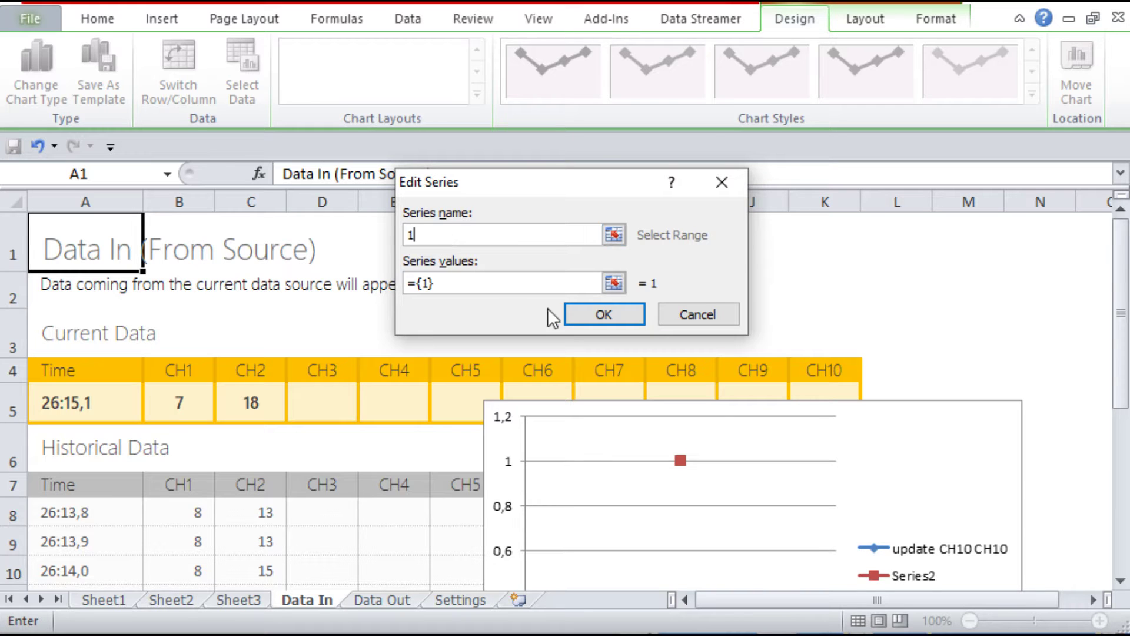
{"action": "left_click", "coordinate": [611, 284]}
{"action": "scroll", "coordinate": [239, 453], "scroll_direction": "down", "scroll_amount": 4}
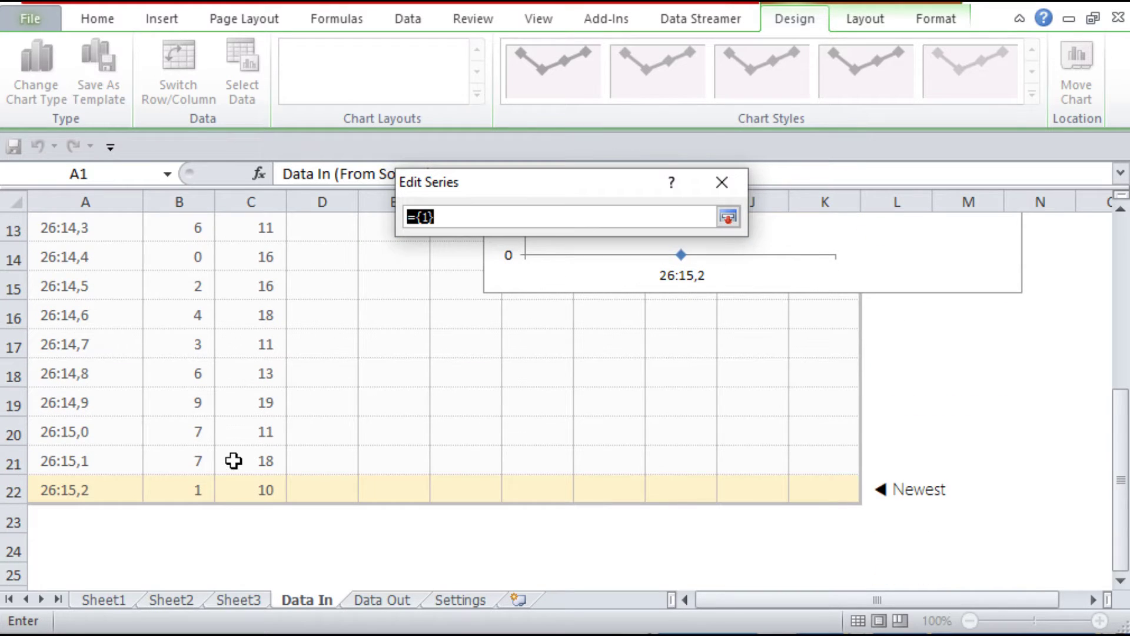
{"action": "key", "text": "BackSpace"}
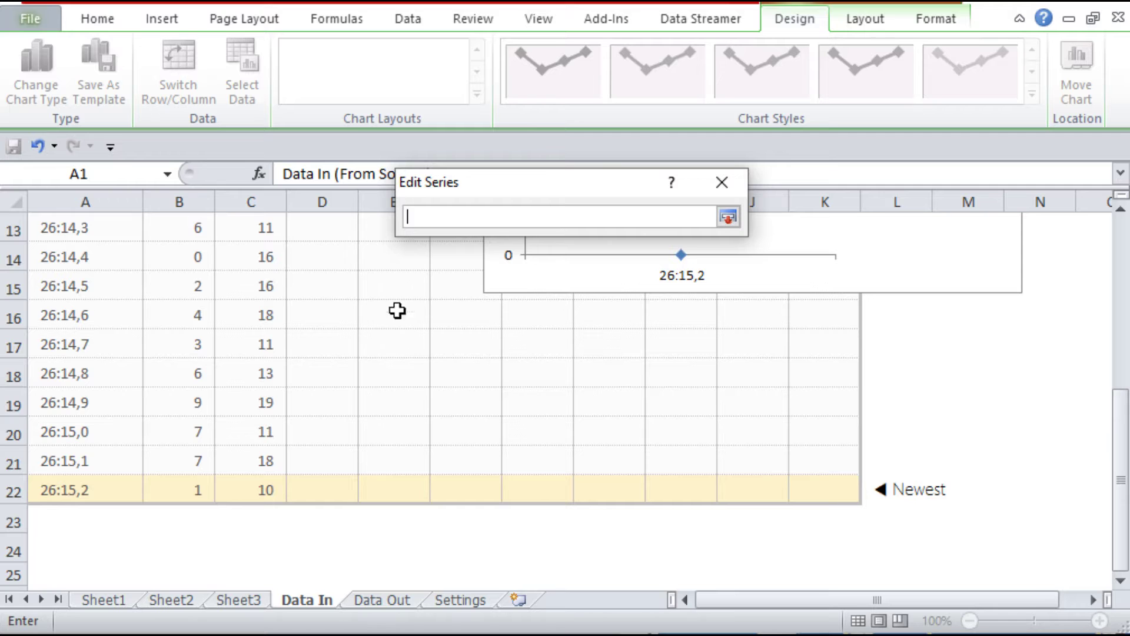
{"action": "left_click_drag", "start_coordinate": [200, 488], "coordinate": [181, 252]}
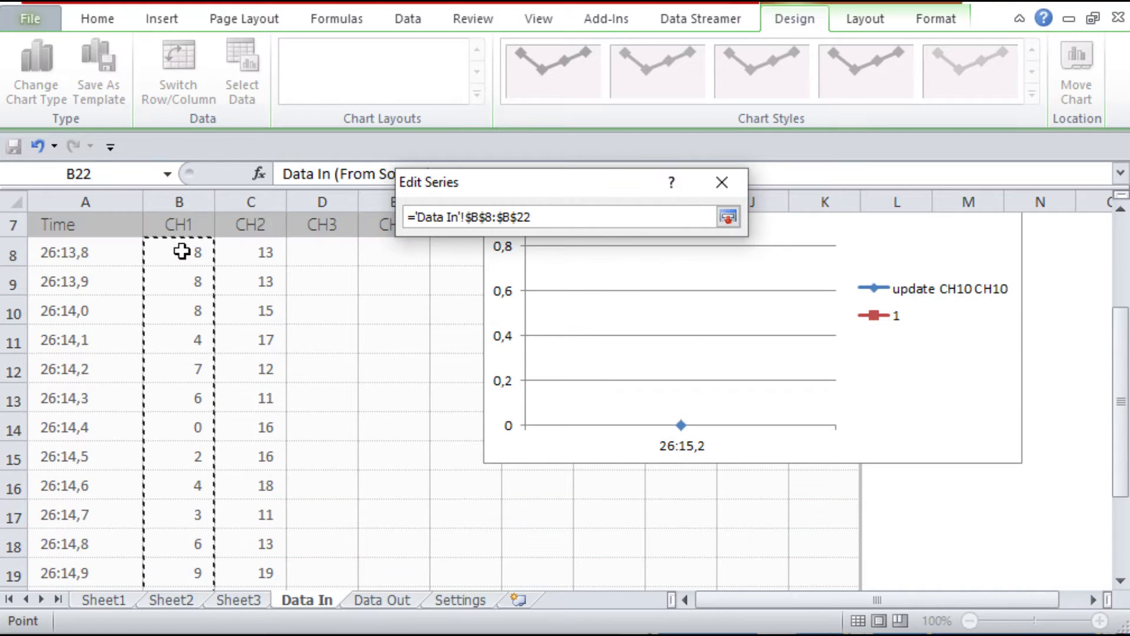
{"action": "left_click", "coordinate": [729, 217]}
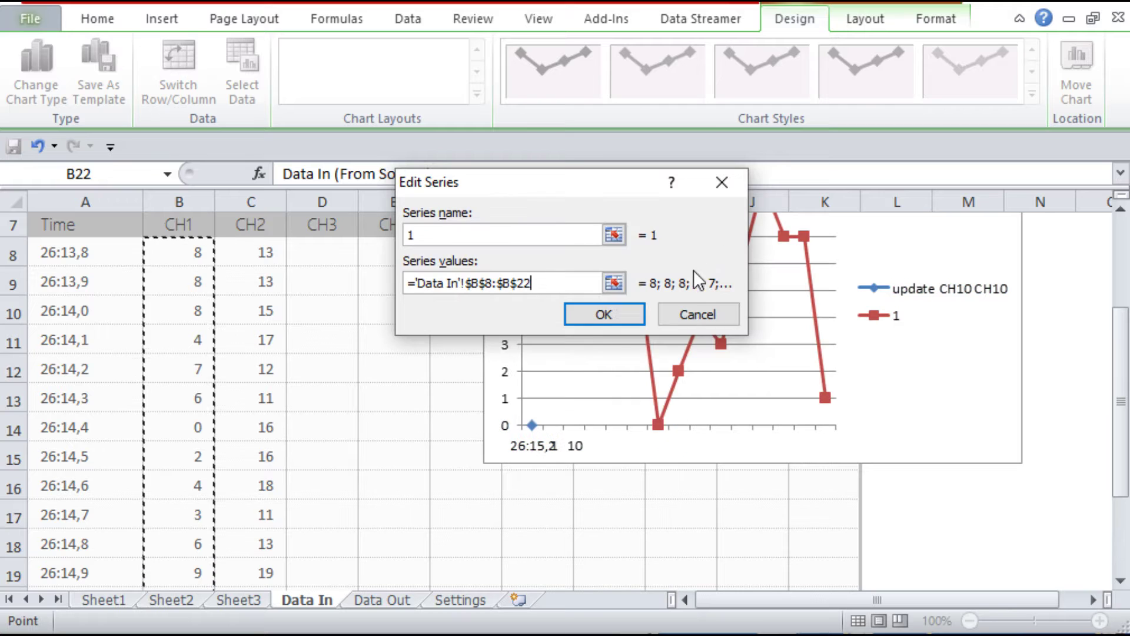
{"action": "left_click", "coordinate": [603, 321]}
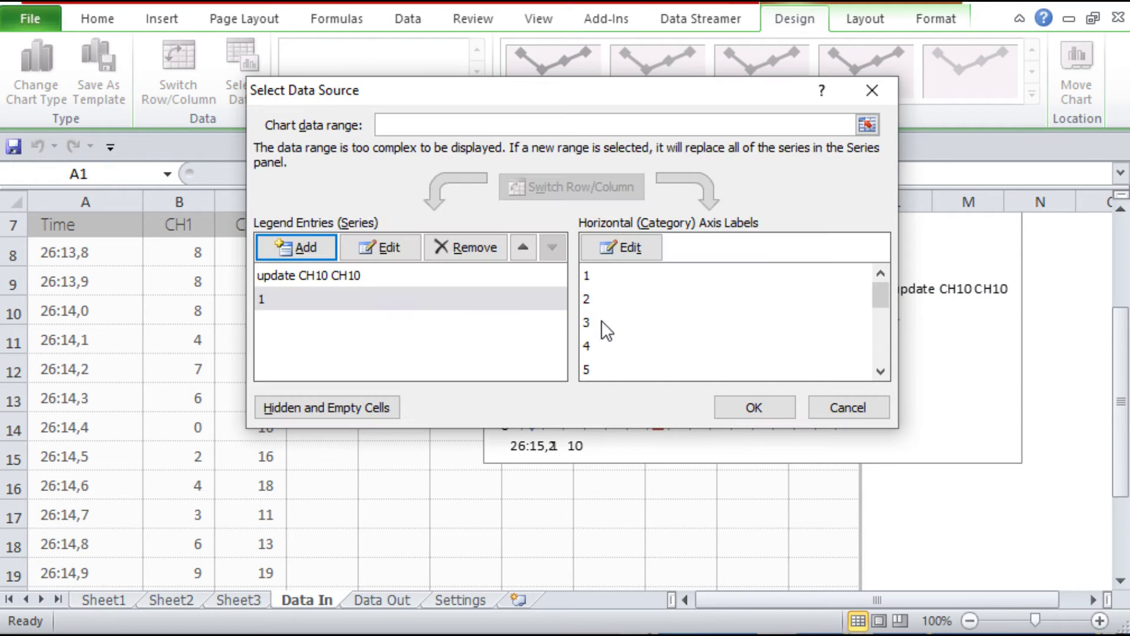
Add a second series named 2 plotting the CH2 values C8:C22
{"action": "left_click", "coordinate": [304, 247]}
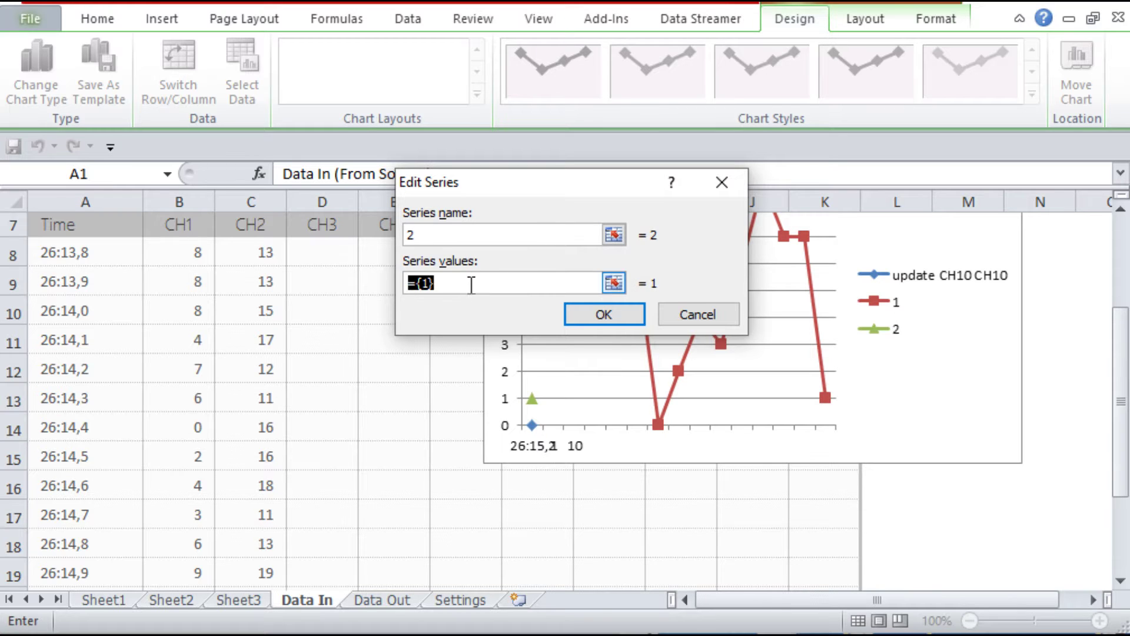
{"action": "left_click", "coordinate": [621, 288]}
{"action": "scroll", "coordinate": [377, 353], "scroll_direction": "down", "scroll_amount": 2}
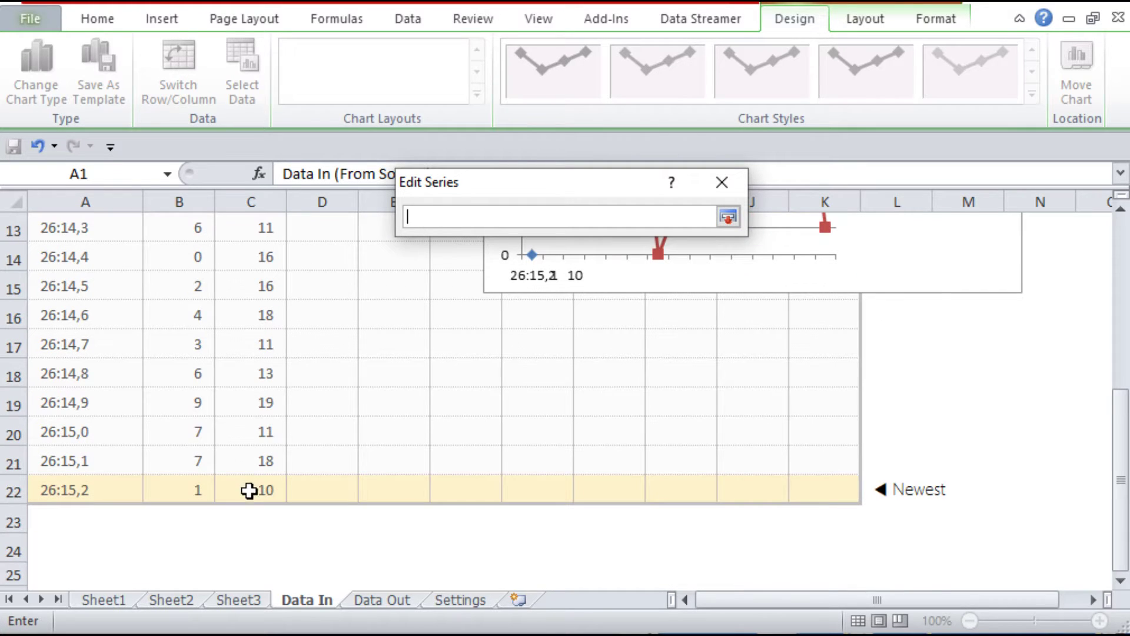
{"action": "left_click_drag", "start_coordinate": [263, 484], "coordinate": [265, 349]}
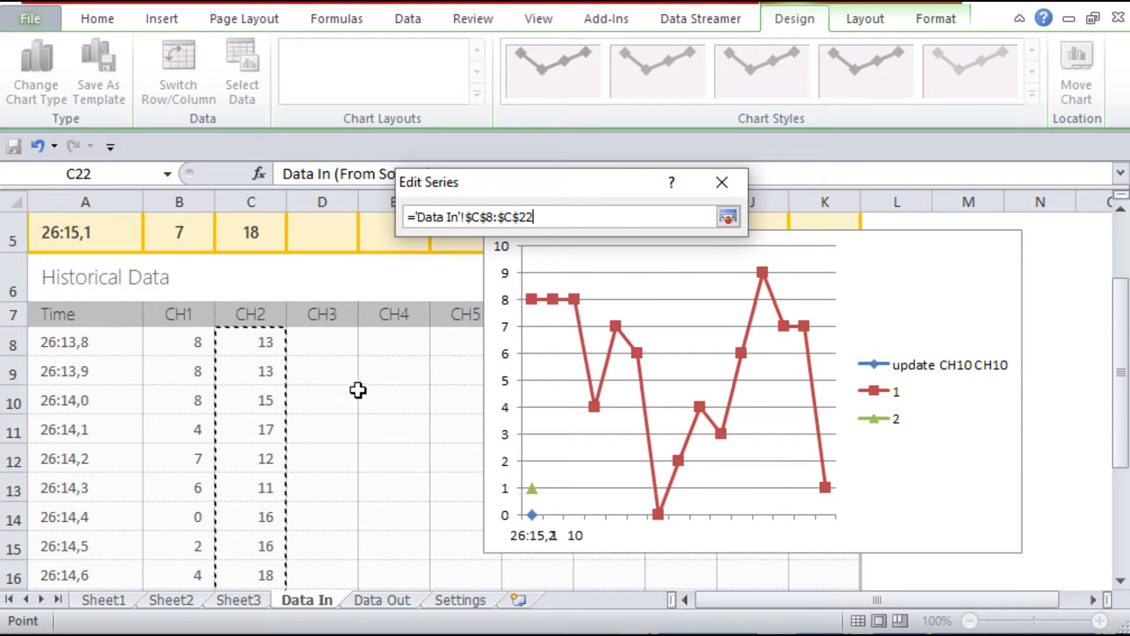
{"action": "left_click", "coordinate": [728, 218]}
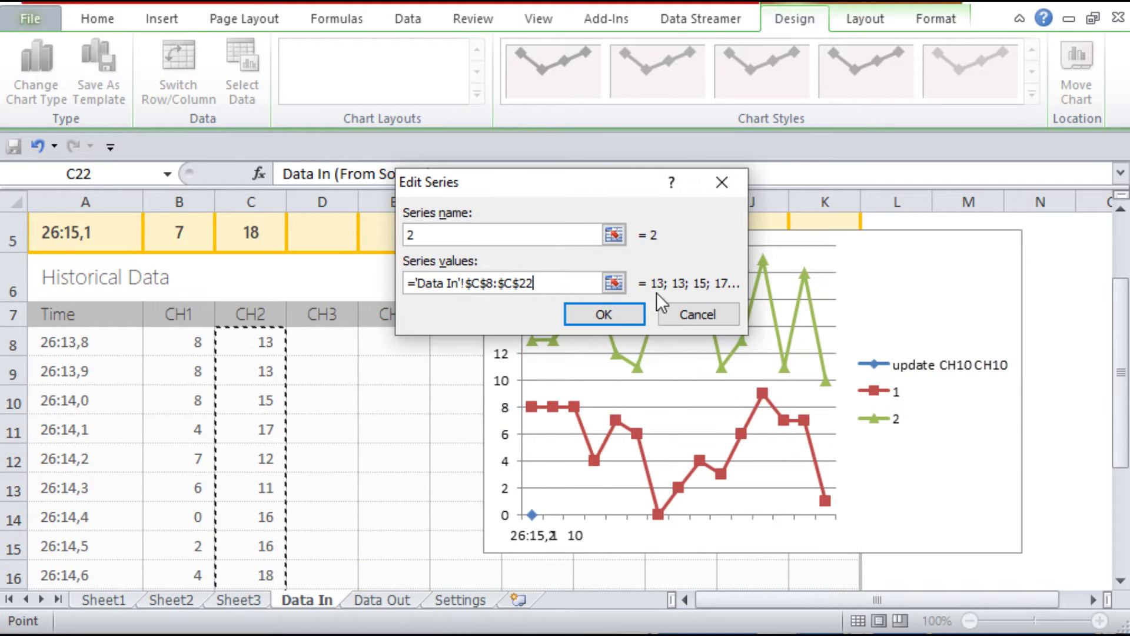
{"action": "left_click", "coordinate": [603, 315]}
Use the Time values A8:A22 as horizontal axis labels and apply the data source changes
{"action": "left_click", "coordinate": [613, 247]}
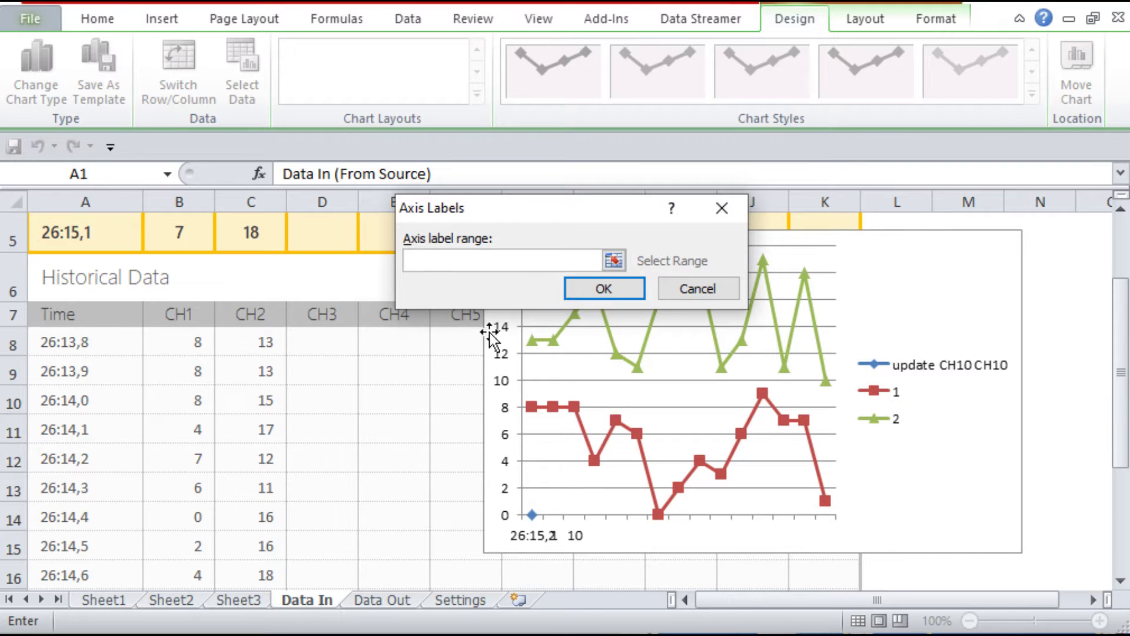
{"action": "scroll", "coordinate": [52, 498], "scroll_direction": "down", "scroll_amount": 2}
{"action": "left_click_drag", "start_coordinate": [101, 542], "coordinate": [94, 339]}
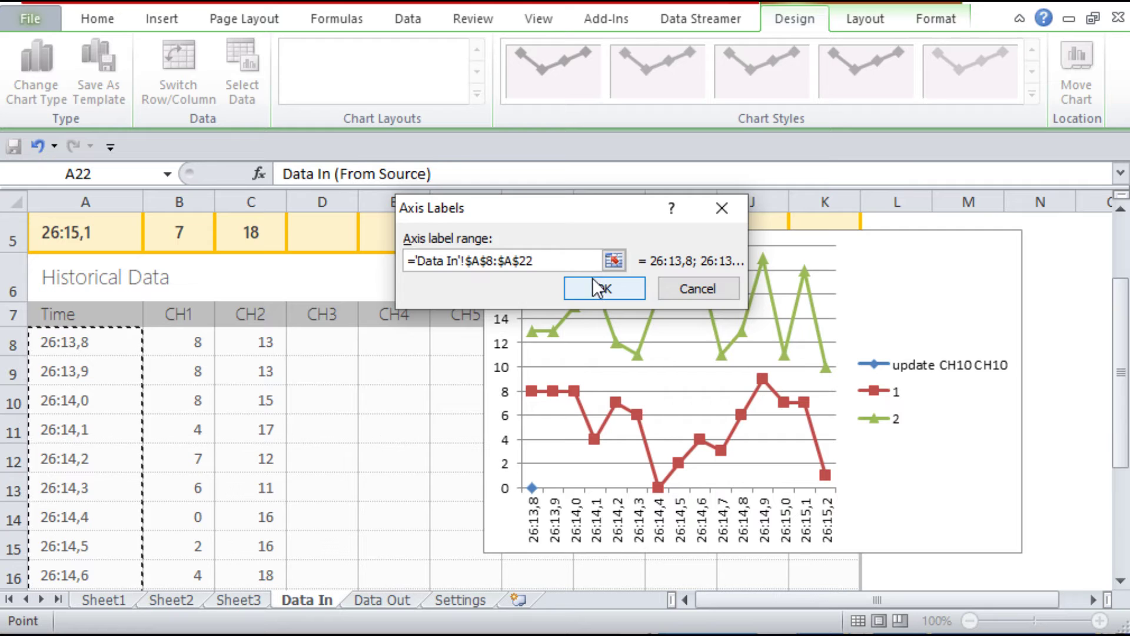
{"action": "left_click", "coordinate": [596, 290]}
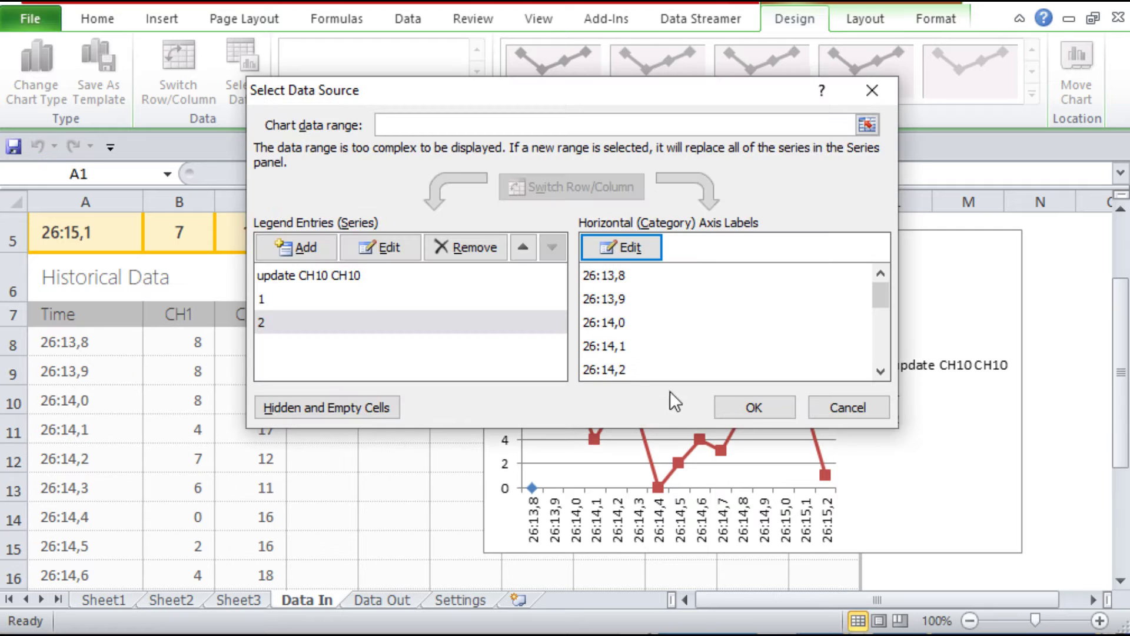
{"action": "left_click", "coordinate": [752, 411]}
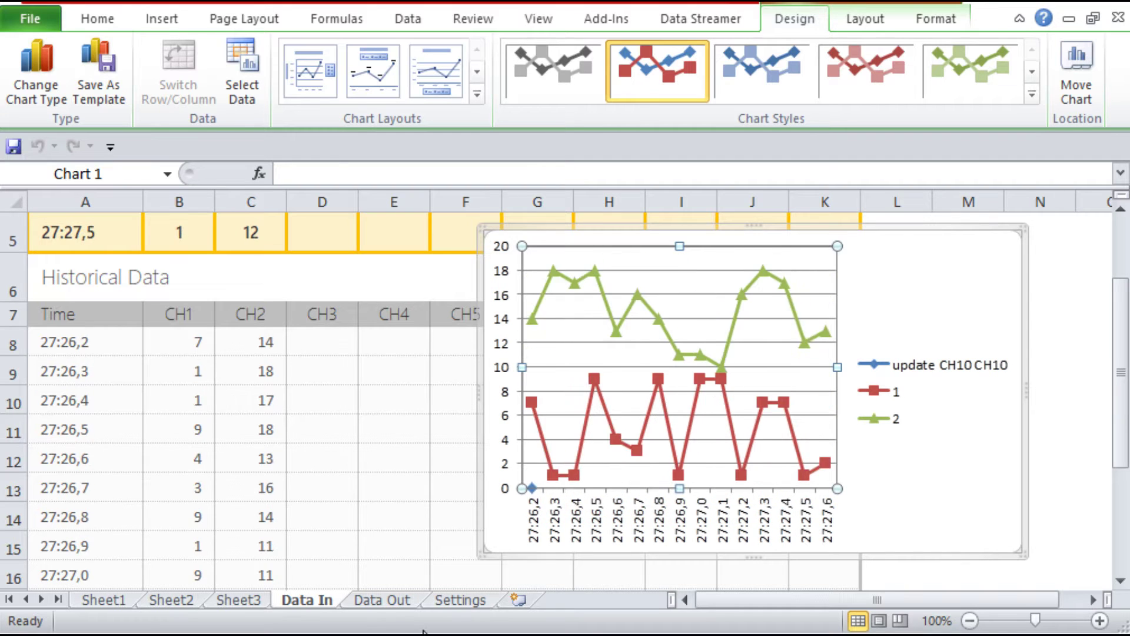
Return to the Data Streamer tab while the chart plots CH1 and CH2 live
{"action": "left_click", "coordinate": [685, 18]}
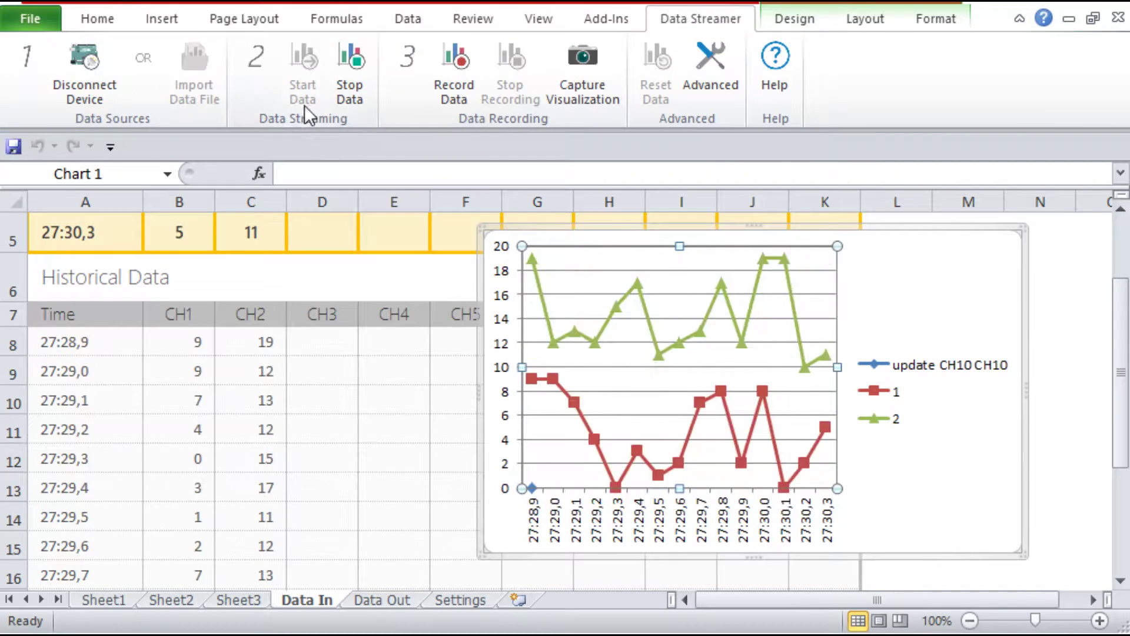